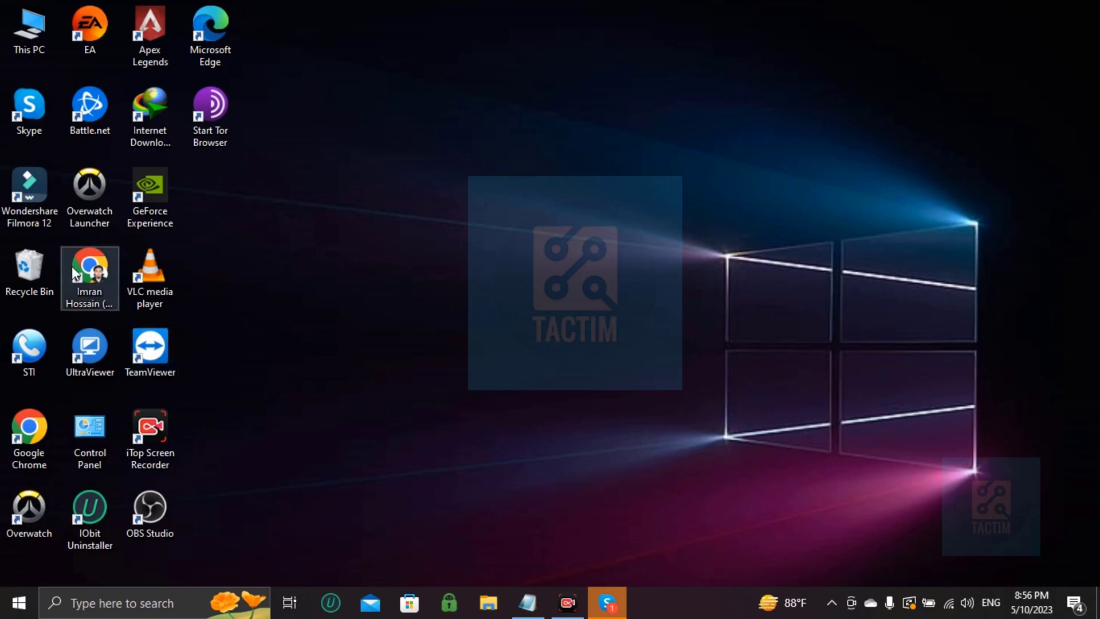
Step: Launch Chrome from the desktop and load the Canva site by entering 'ca' in the address bar
{"action": "double_click", "coordinate": [72, 268]}
{"action": "type", "text": "ca"}
{"action": "key", "text": "Return"}
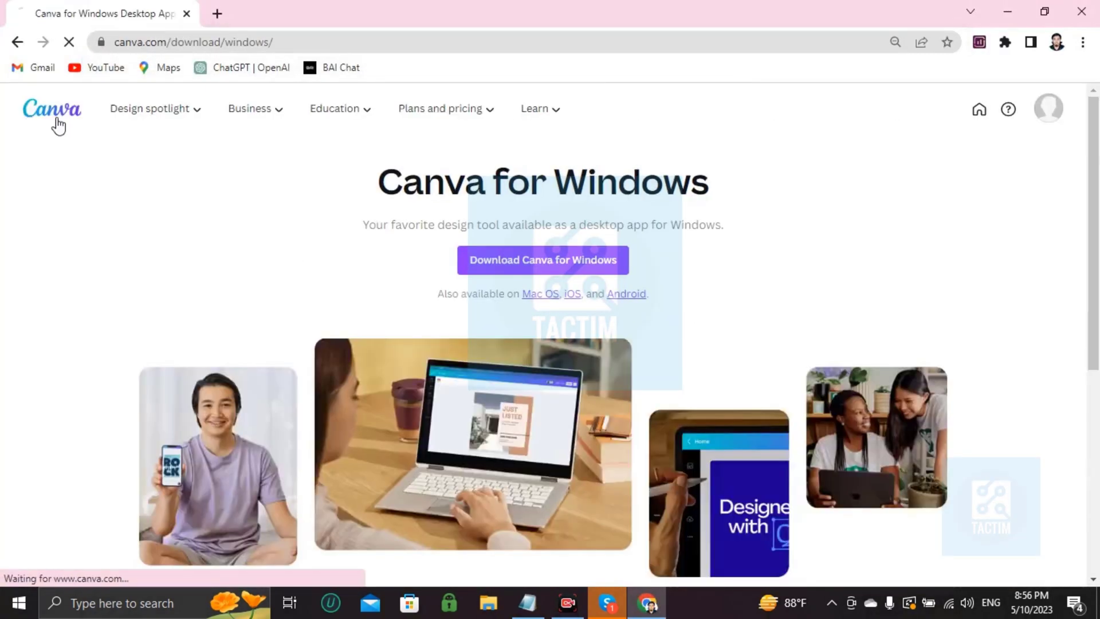
Step: From the Canva home page, search templates for 'pet adaption form'
{"action": "left_click", "coordinate": [58, 125]}
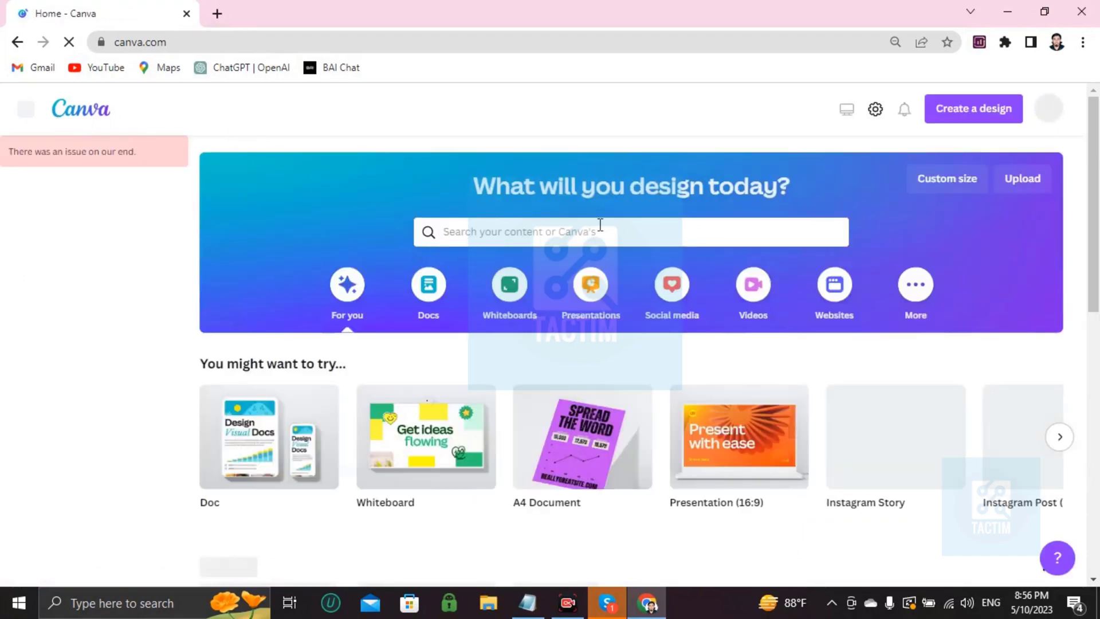
{"action": "left_click", "coordinate": [498, 228]}
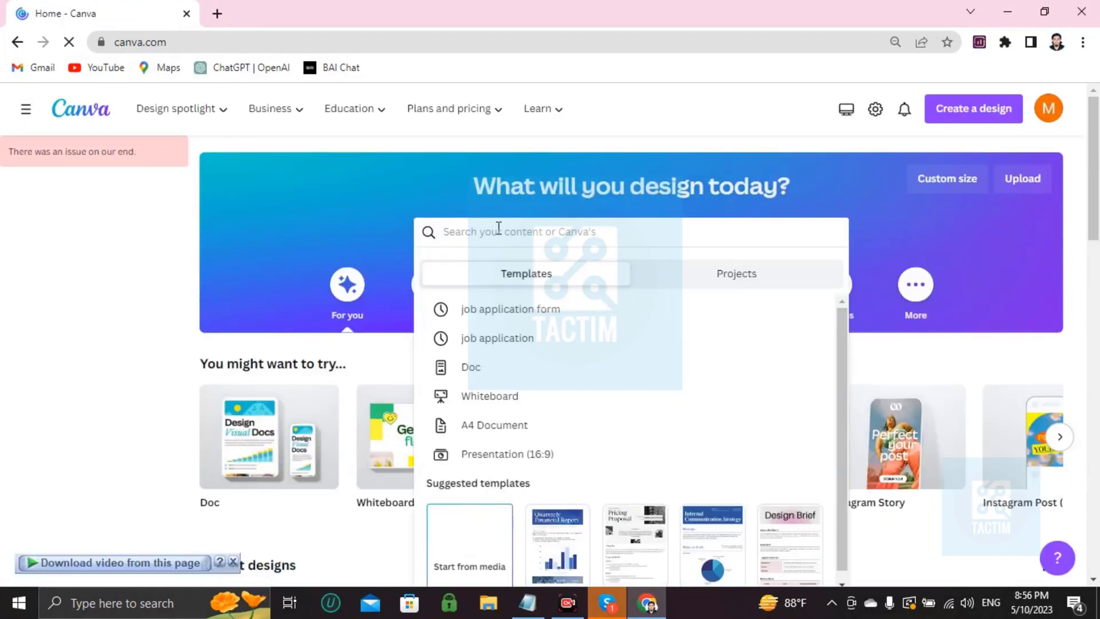
{"action": "type", "text": "pet adaption "}
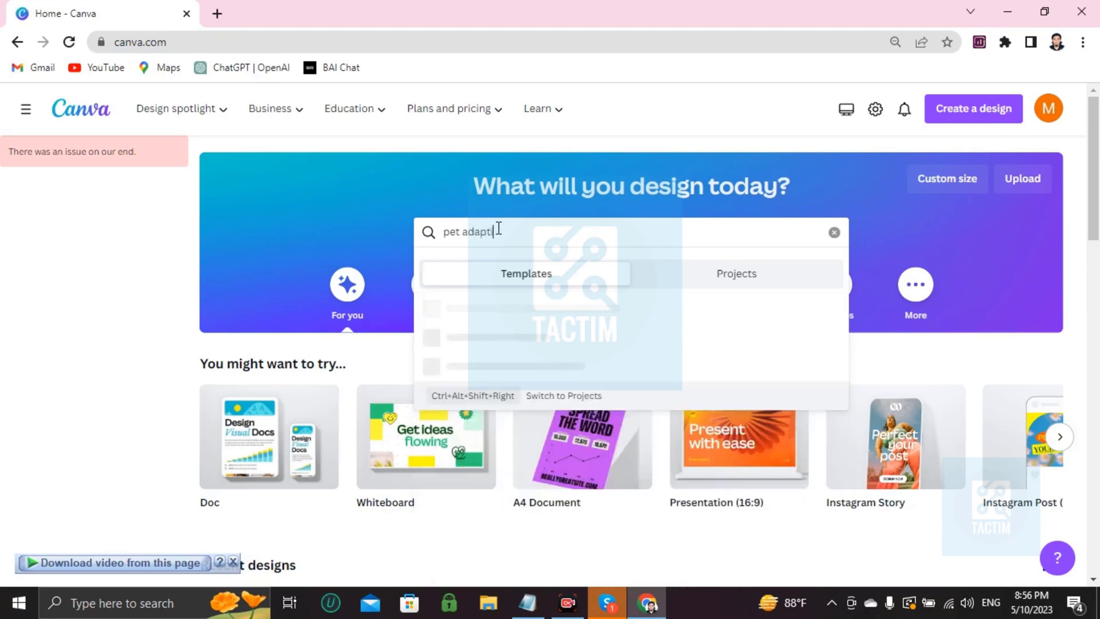
{"action": "type", "text": "form"}
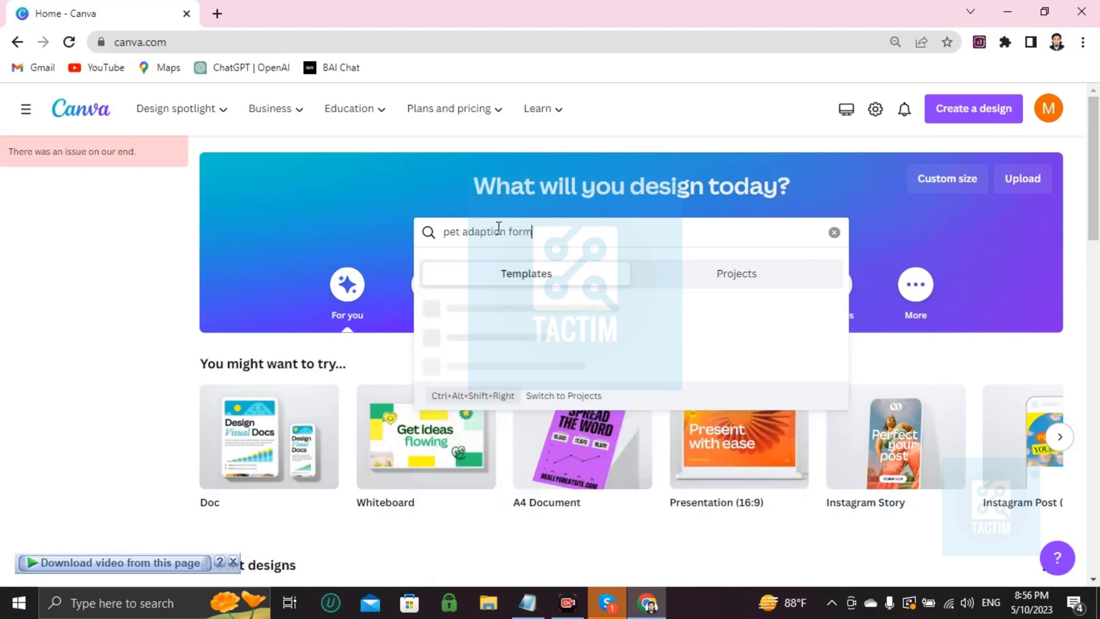
{"action": "key", "text": "Return"}
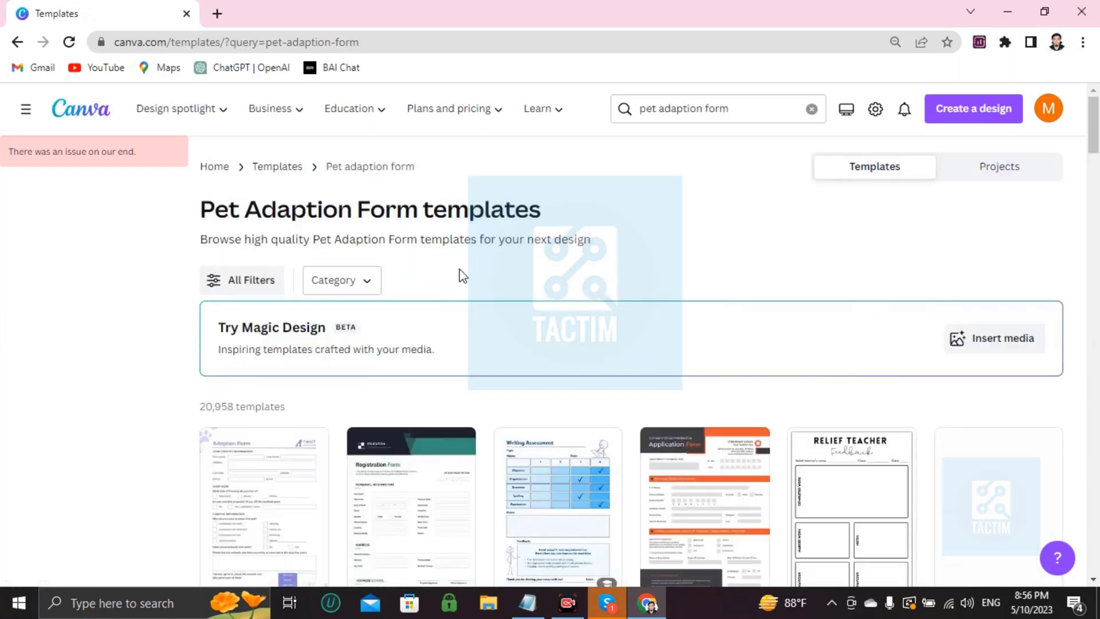
Step: Preview the Purple Professional Pet Adoption Application Form Document template
{"action": "scroll", "coordinate": [437, 288], "scroll_direction": "down", "scroll_amount": 2}
{"action": "scroll", "coordinate": [376, 432], "scroll_direction": "down", "scroll_amount": 4}
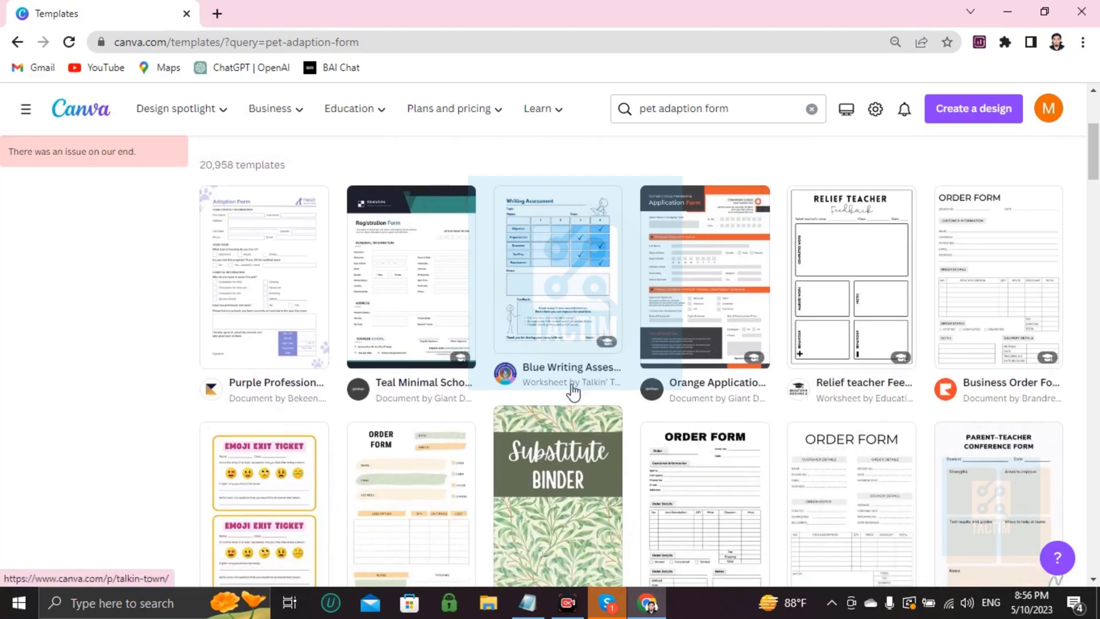
{"action": "left_click", "coordinate": [218, 285]}
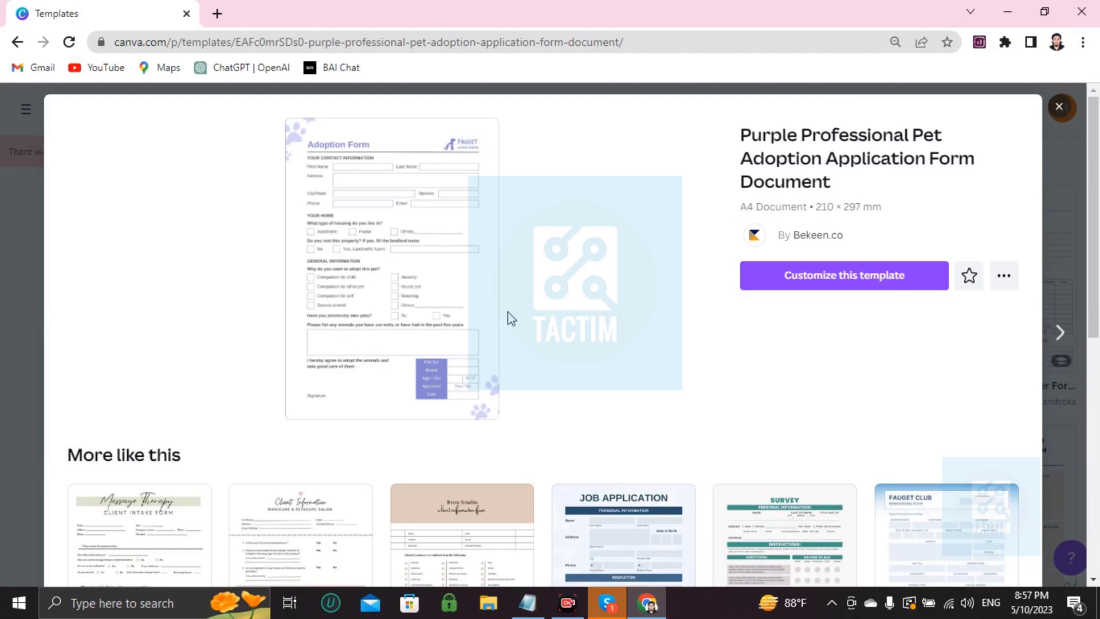
Step: Customize the Purple Professional template in the editor and zoom the page to about 134%
{"action": "left_click", "coordinate": [761, 288]}
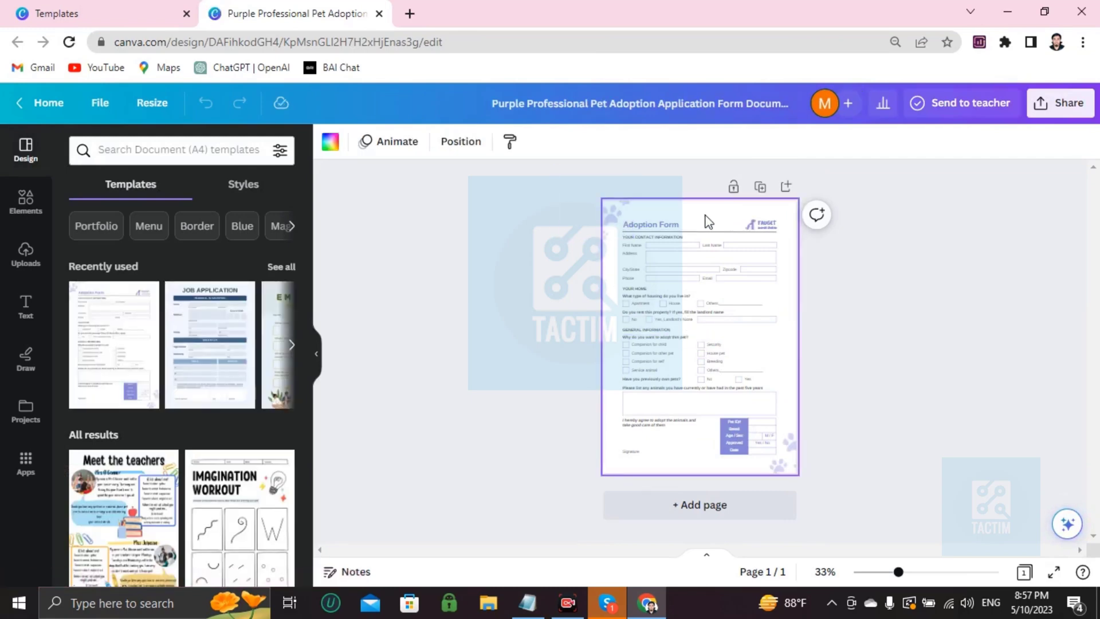
{"action": "scroll", "coordinate": [709, 221], "scroll_direction": "up", "scroll_amount": 10}
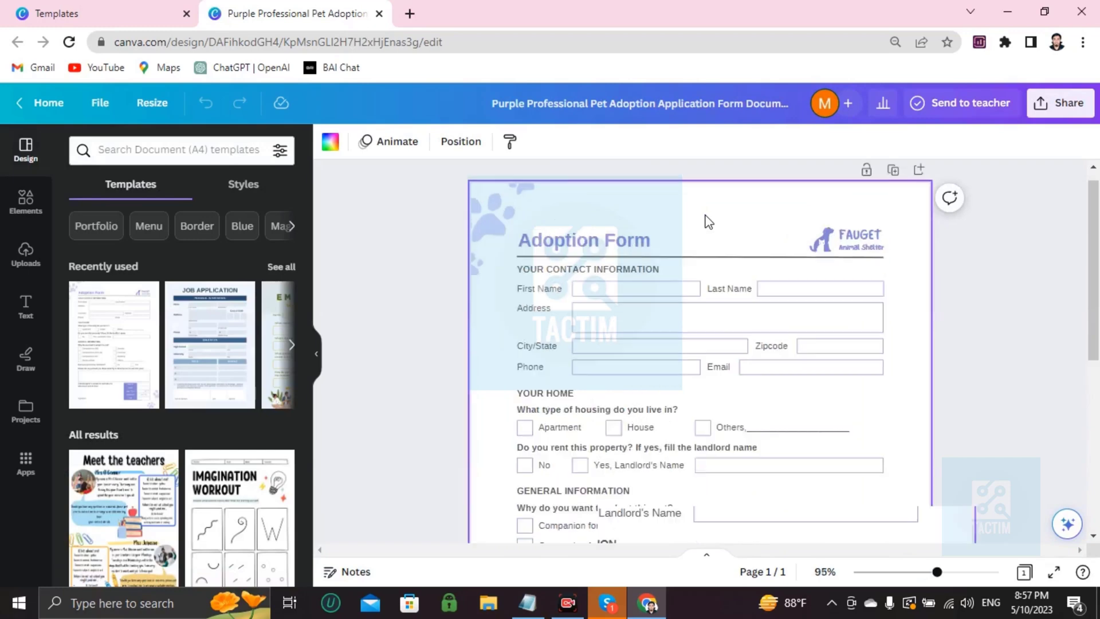
{"action": "scroll", "coordinate": [709, 222], "scroll_direction": "up", "scroll_amount": 1}
{"action": "scroll", "coordinate": [578, 308], "scroll_direction": "down", "scroll_amount": 1}
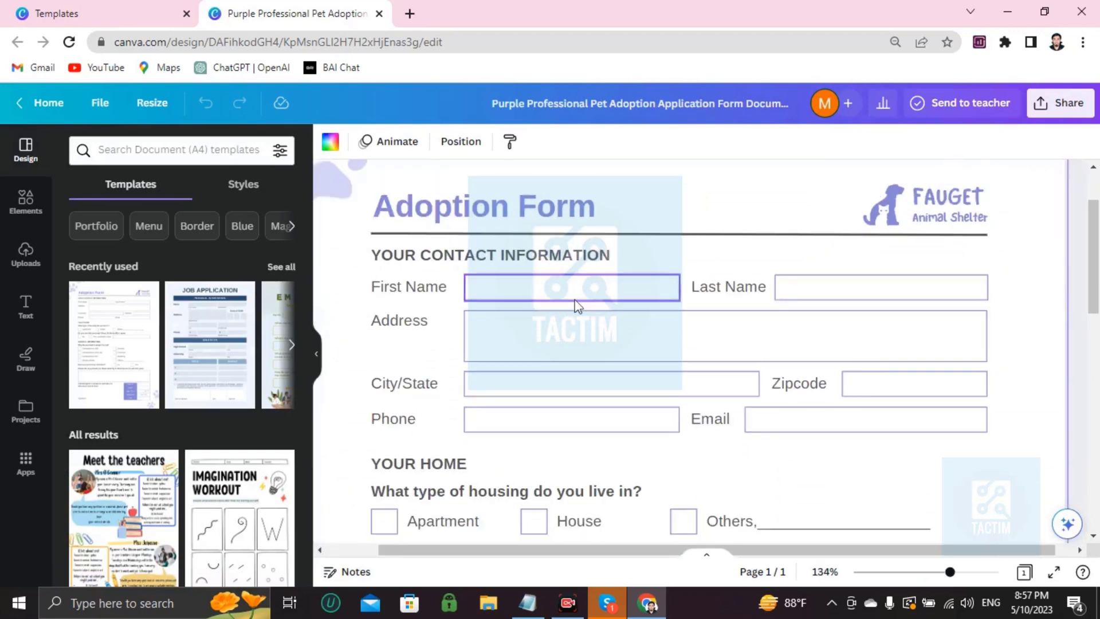
Step: Change the logo text above 'Animal Shelter' from FAUGET to 'PET CARE'
{"action": "left_click", "coordinate": [956, 199]}
{"action": "left_click", "coordinate": [957, 198]}
{"action": "key", "text": "BackSpace"}
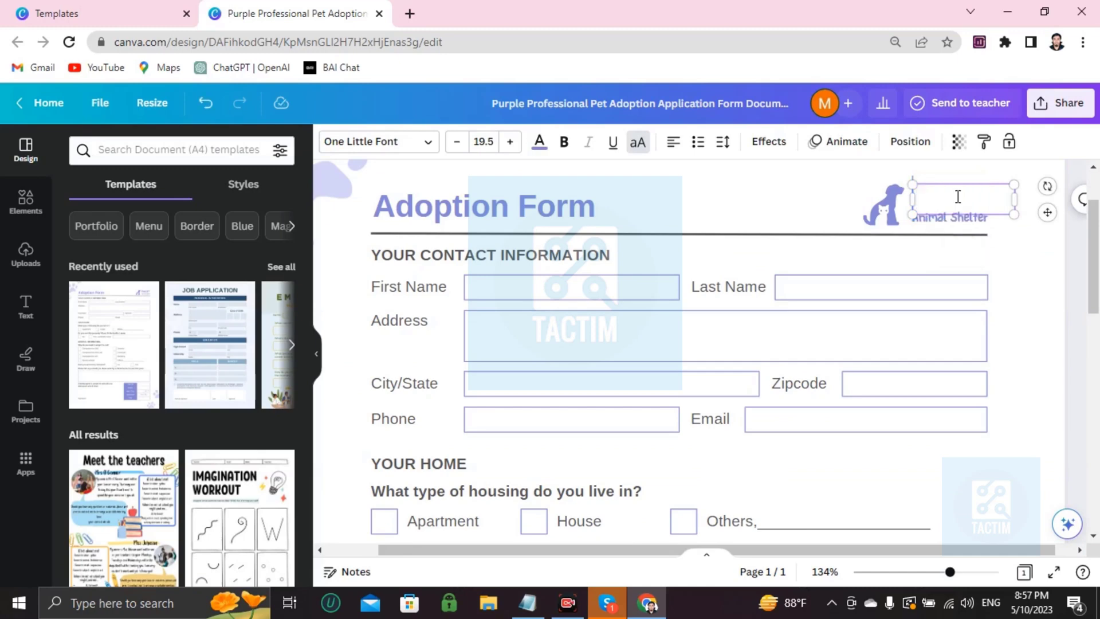
{"action": "type", "text": "PET CARE"}
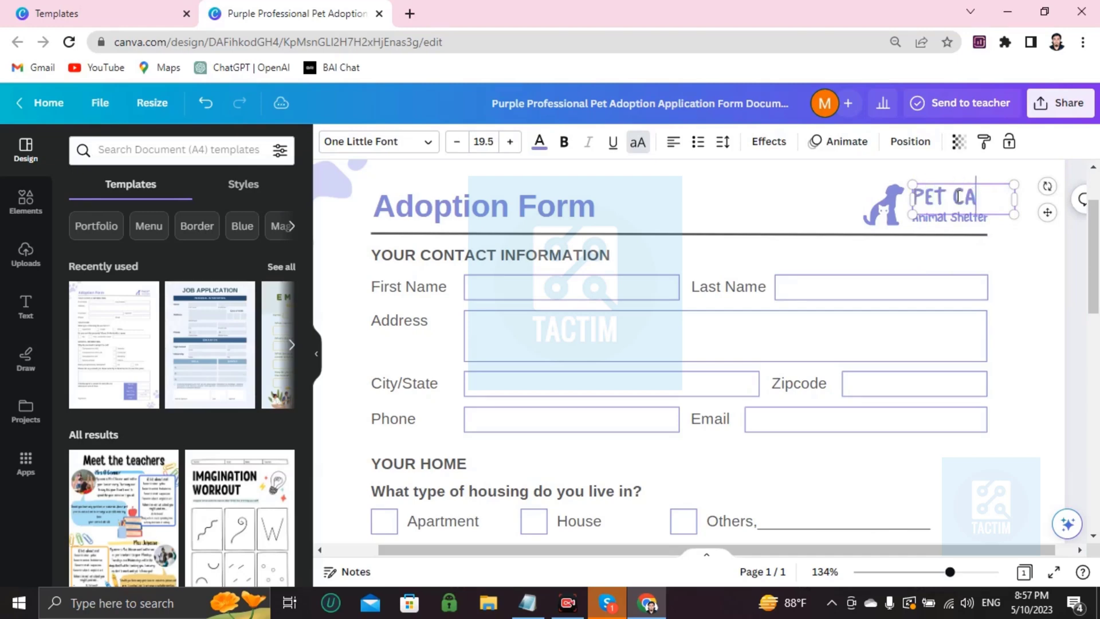
{"action": "left_click", "coordinate": [487, 259]}
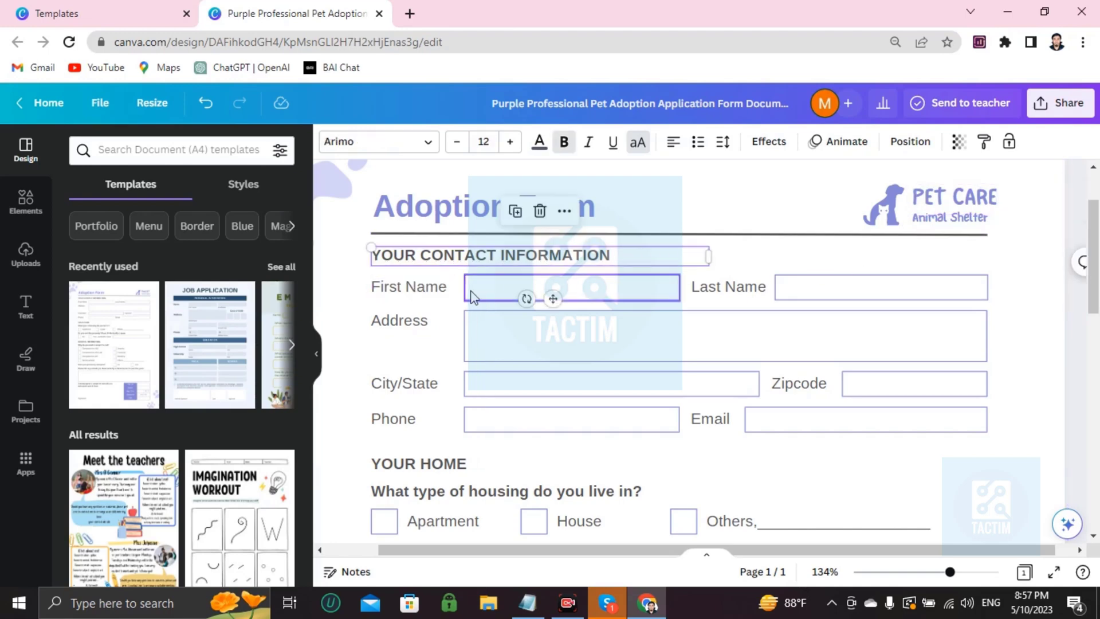
Step: Add a body text box and size it as one line inside the First Name field
{"action": "left_click", "coordinate": [599, 298]}
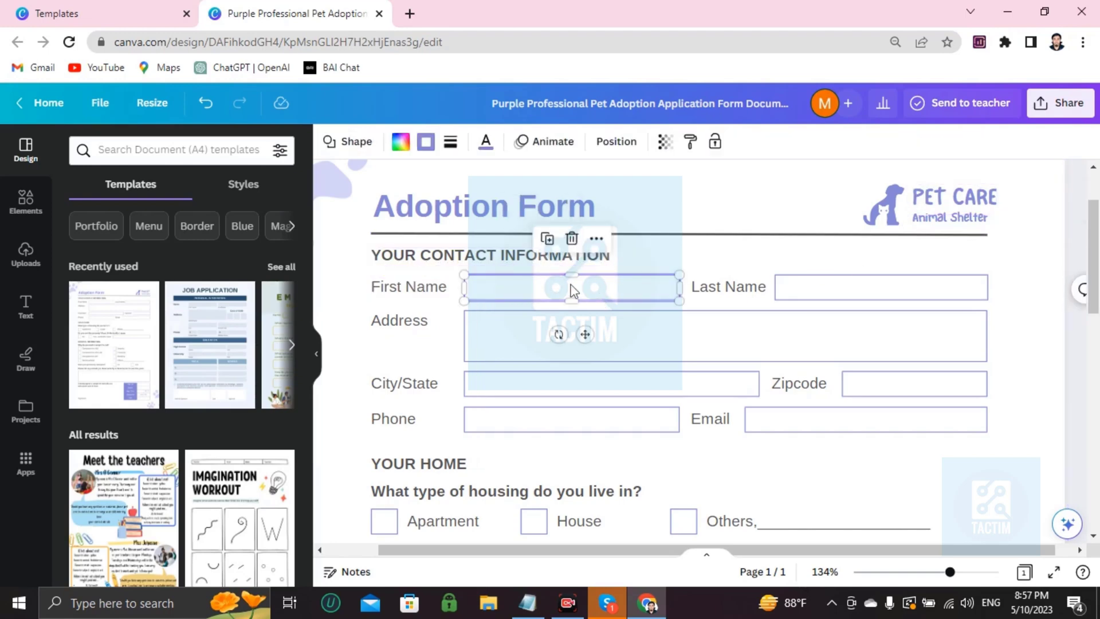
{"action": "mouse_move", "coordinate": [573, 291]}
{"action": "left_mouse_down"}
{"action": "mouse_move", "coordinate": [558, 300]}
{"action": "mouse_move", "coordinate": [594, 287]}
{"action": "left_mouse_up"}
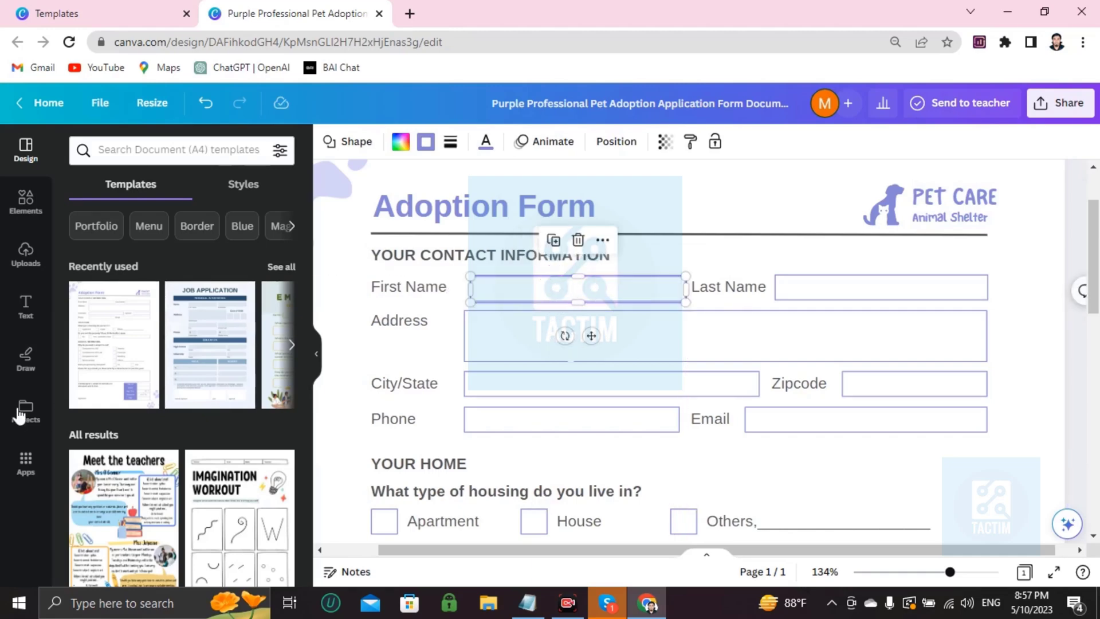
{"action": "left_click", "coordinate": [26, 306]}
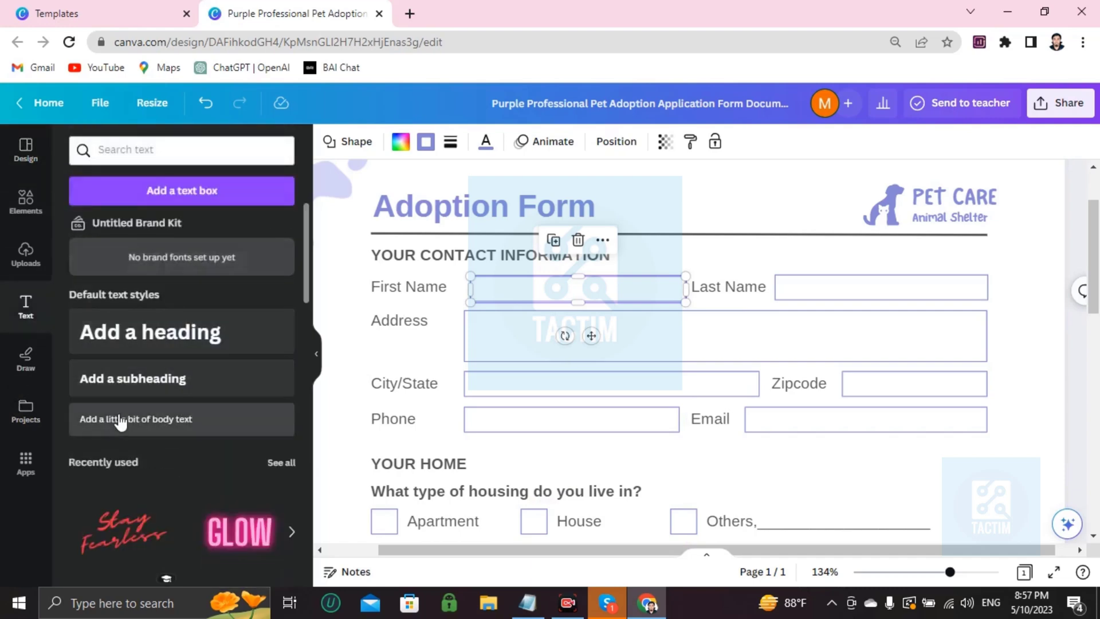
{"action": "left_click_drag", "start_coordinate": [119, 420], "coordinate": [583, 394]}
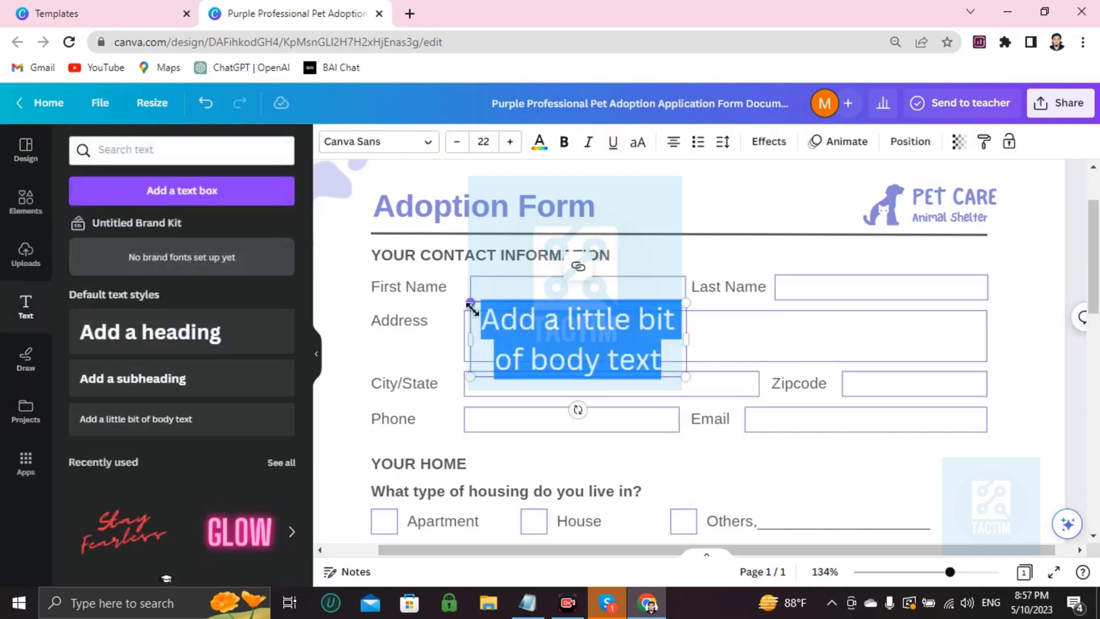
{"action": "left_click_drag", "start_coordinate": [471, 308], "coordinate": [514, 272]}
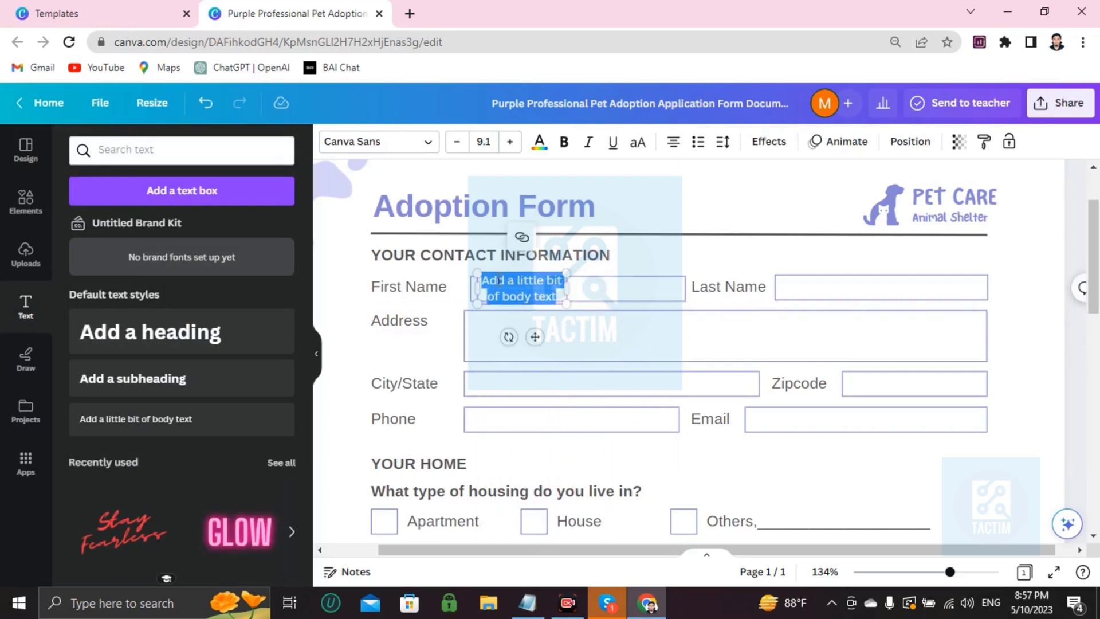
{"action": "left_click_drag", "start_coordinate": [571, 294], "coordinate": [680, 298]}
{"action": "left_click", "coordinate": [572, 293]}
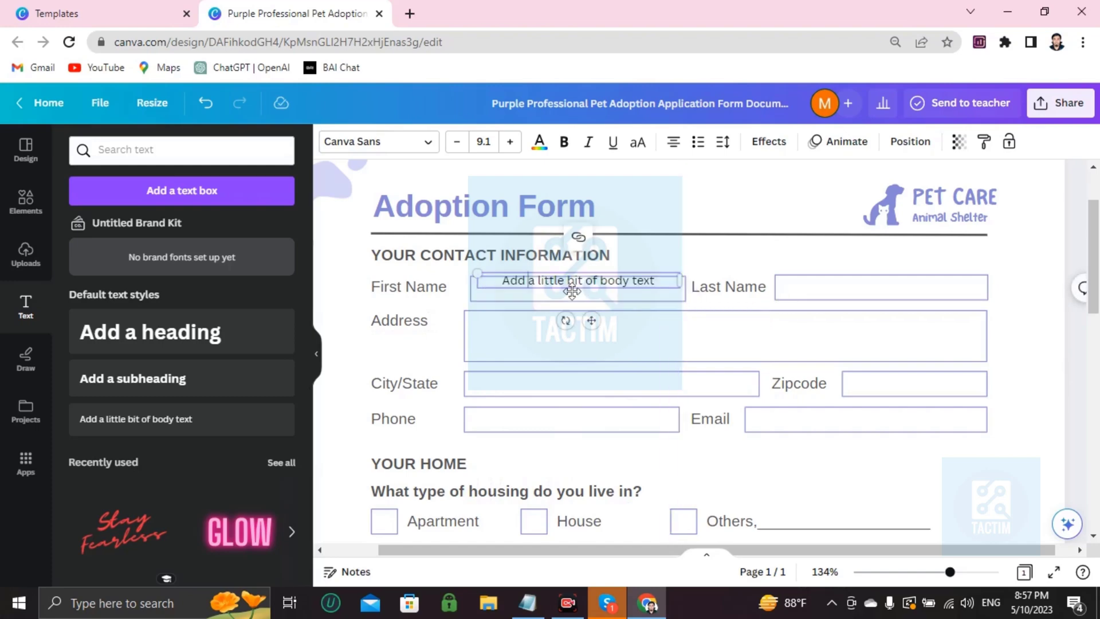
{"action": "mouse_move", "coordinate": [562, 272]}
{"action": "left_mouse_down"}
{"action": "mouse_move", "coordinate": [555, 286]}
{"action": "mouse_move", "coordinate": [554, 276]}
{"action": "left_mouse_up"}
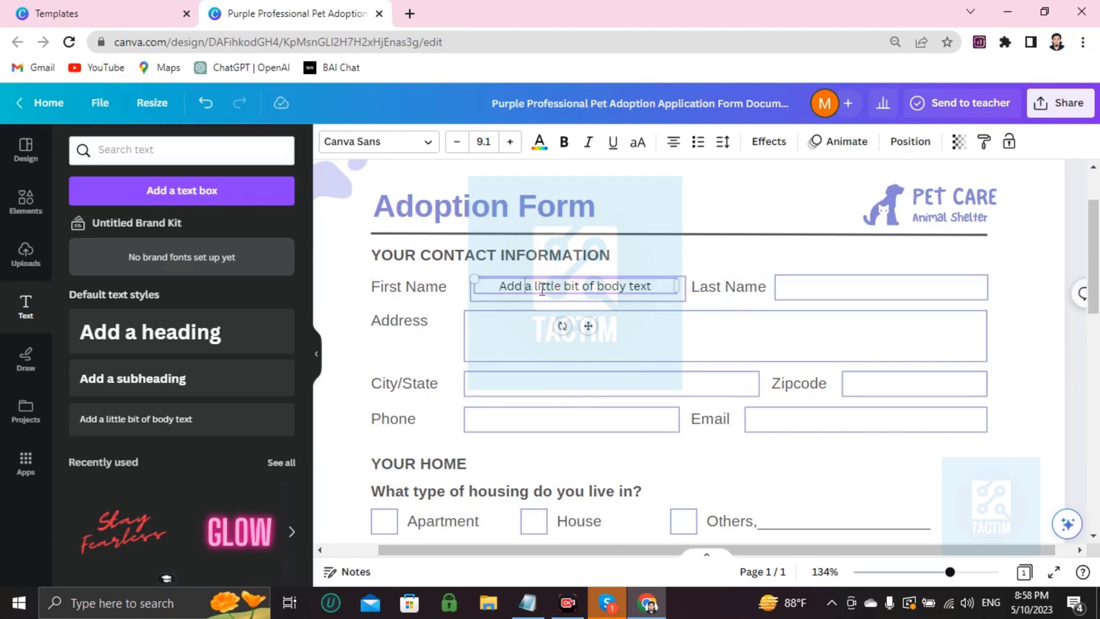
Step: Replace the placeholder text with the applicant's first name
{"action": "triple_click", "coordinate": [544, 290]}
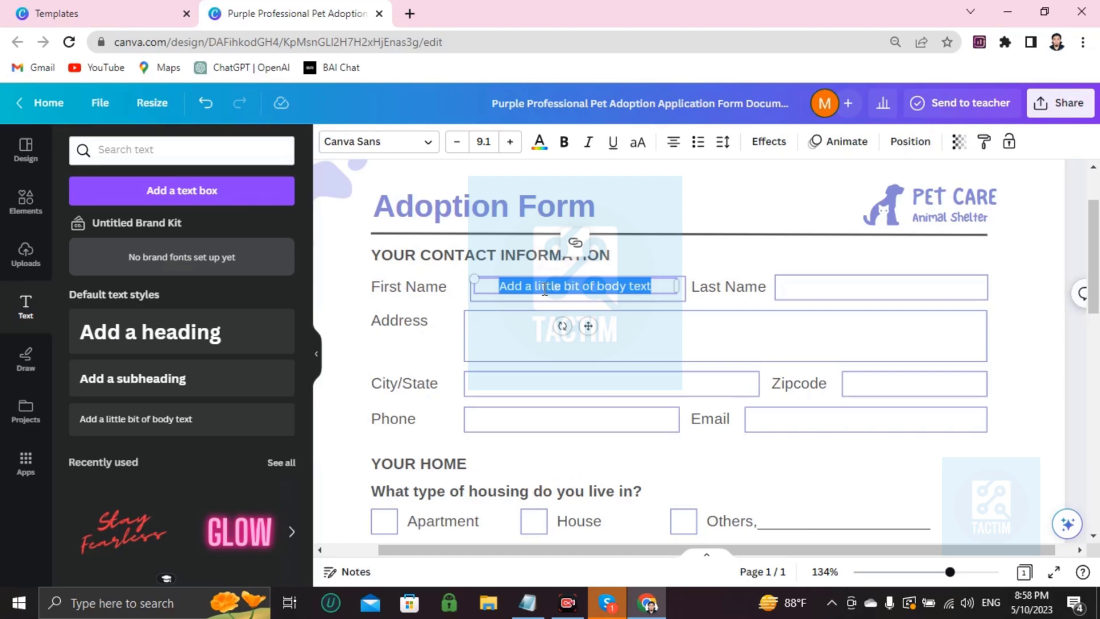
{"action": "key", "text": "BackSpace"}
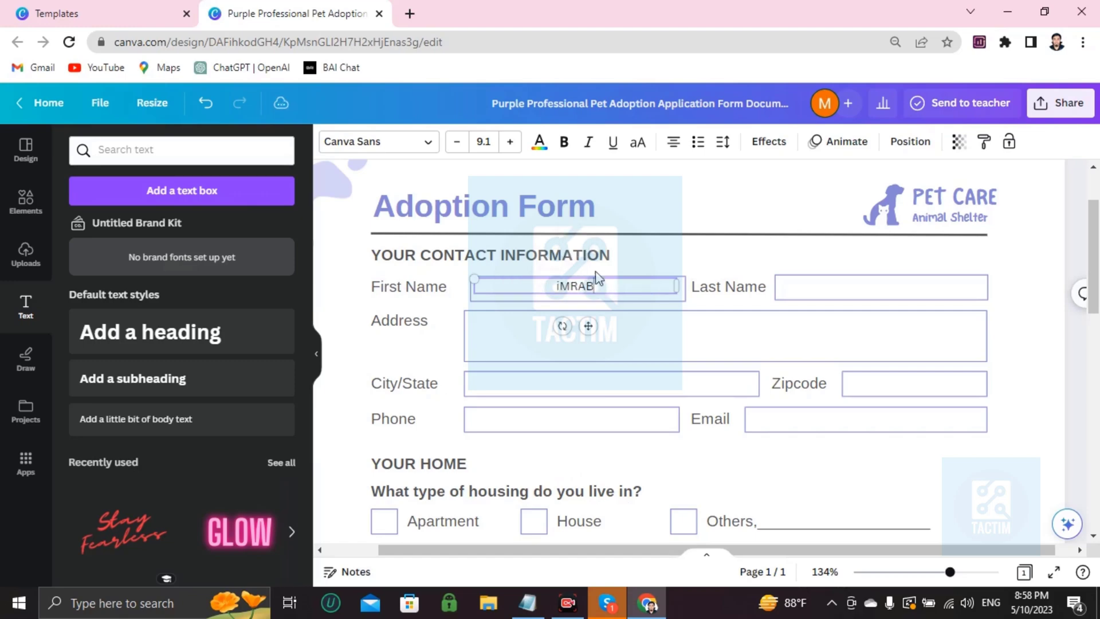
{"action": "key", "text": "BackSpace"}
{"action": "key", "text": "BackSpace"}
{"action": "key", "text": "BackSpace"}
{"action": "key", "text": "BackSpace"}
{"action": "key", "text": "BackSpace"}
{"action": "type", "text": "Imra"}
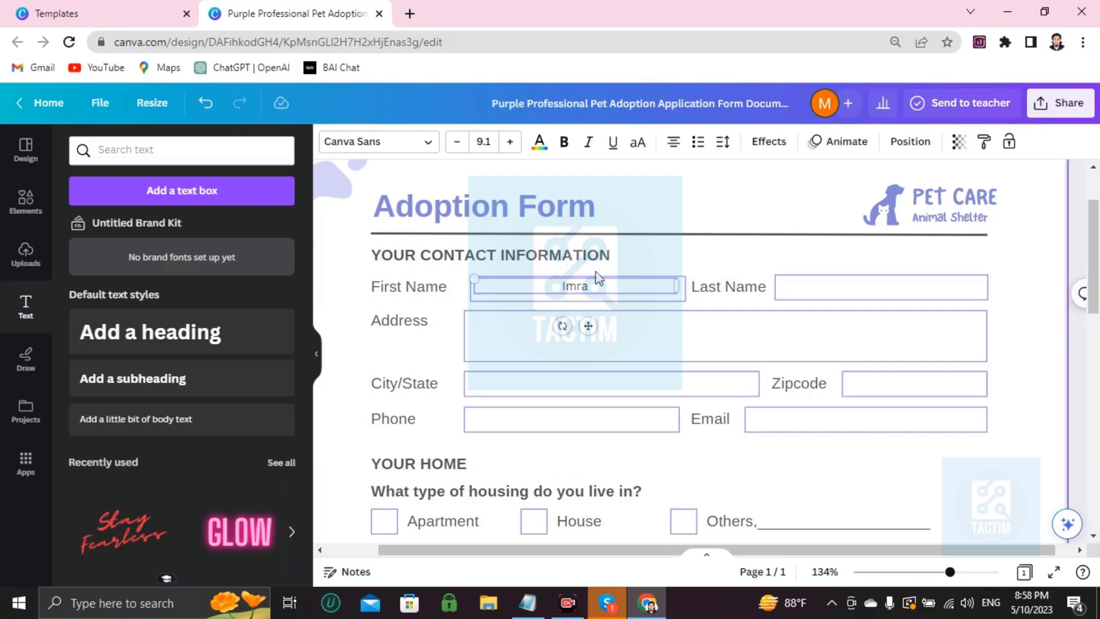
{"action": "type", "text": "n"}
{"action": "key", "text": "Tab"}
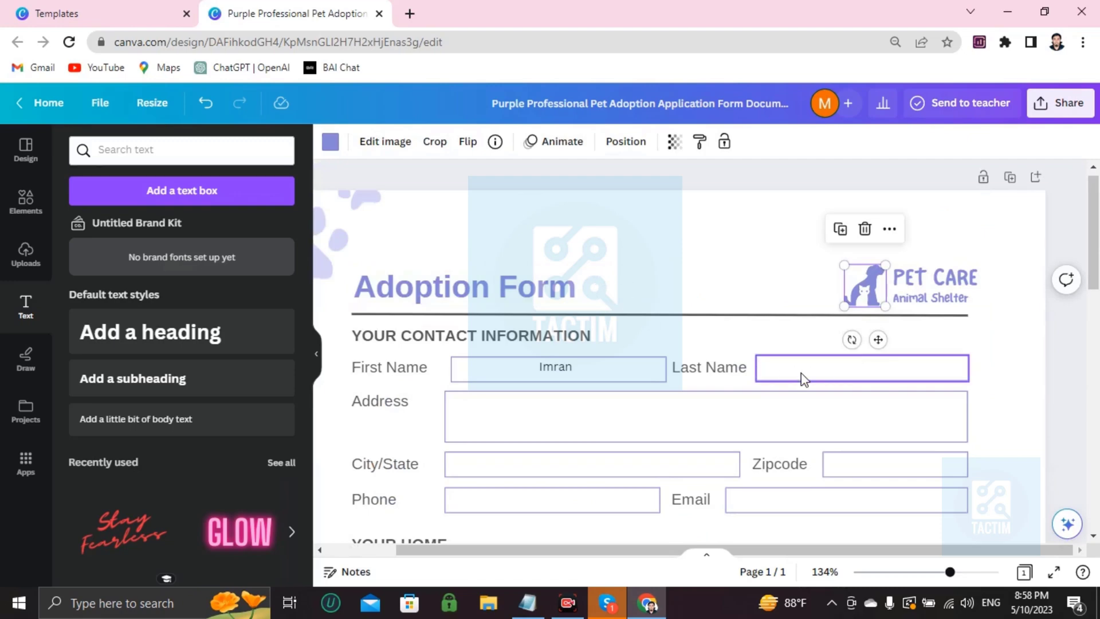
Step: Add another body text box from the Text panel and shrink it
{"action": "left_click", "coordinate": [806, 380]}
{"action": "scroll", "coordinate": [847, 376], "scroll_direction": "down", "scroll_amount": 2}
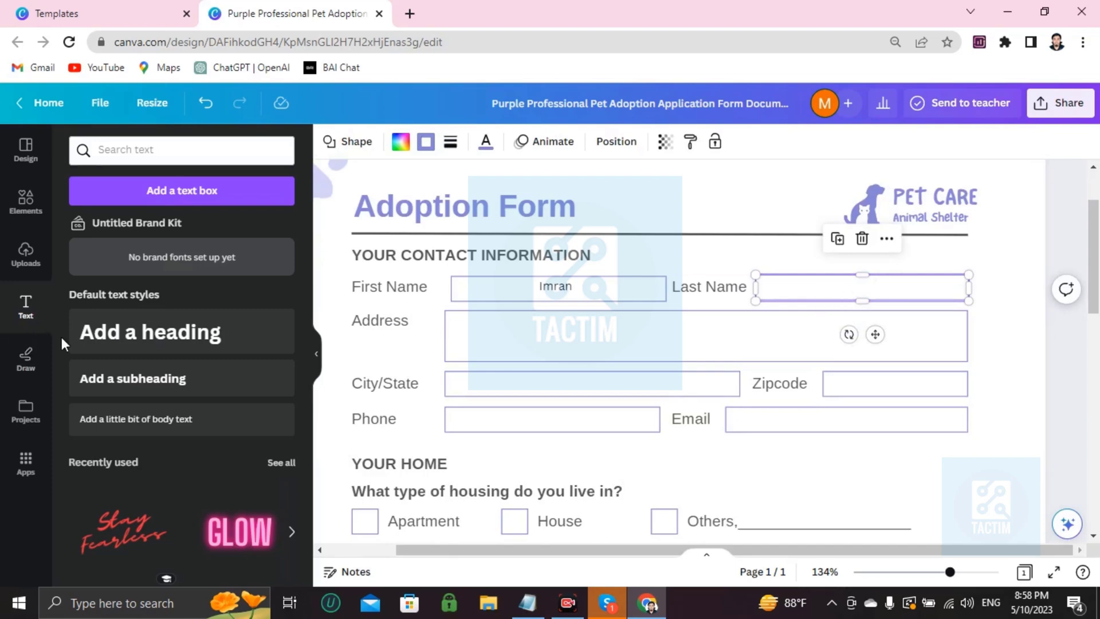
{"action": "left_click", "coordinate": [205, 430]}
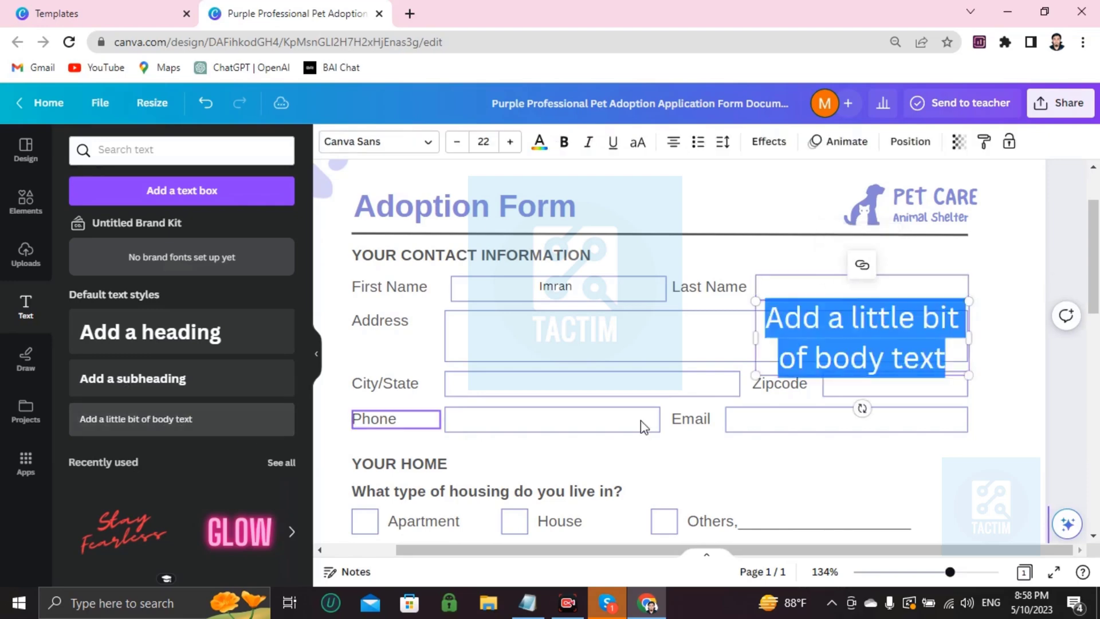
{"action": "left_click_drag", "start_coordinate": [755, 304], "coordinate": [769, 331]}
{"action": "left_click", "coordinate": [916, 336]}
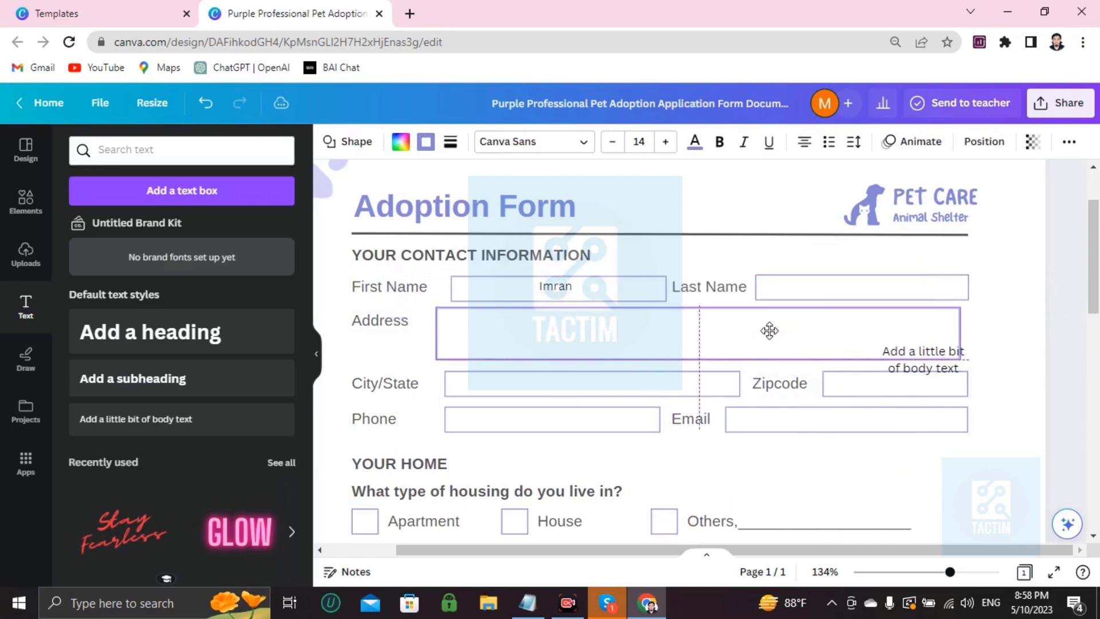
{"action": "left_click", "coordinate": [912, 372]}
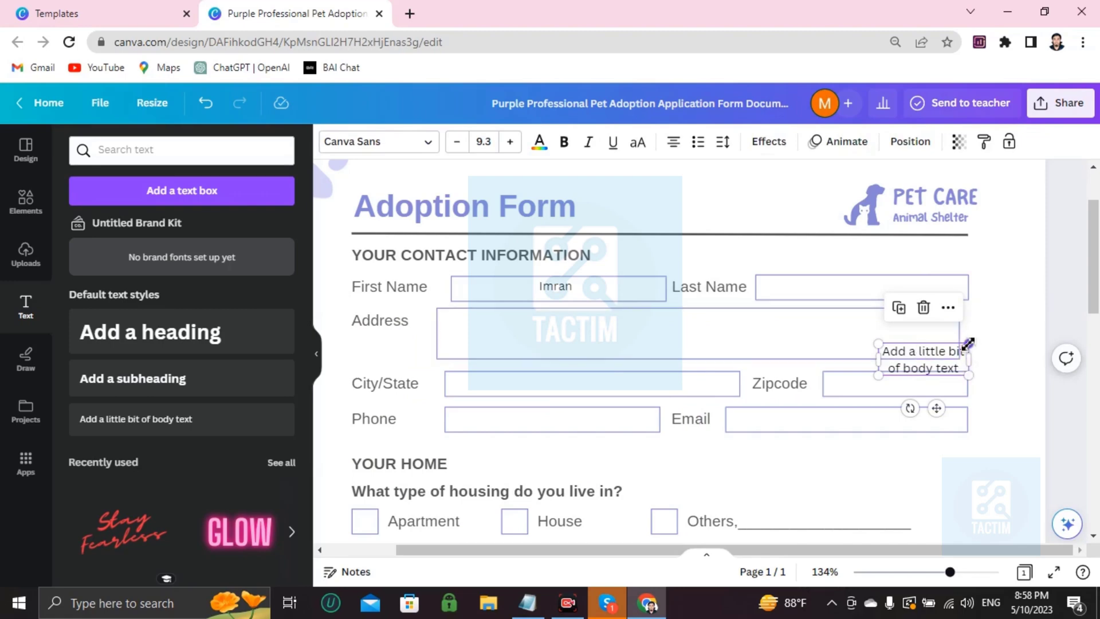
{"action": "double_click", "coordinate": [913, 372]}
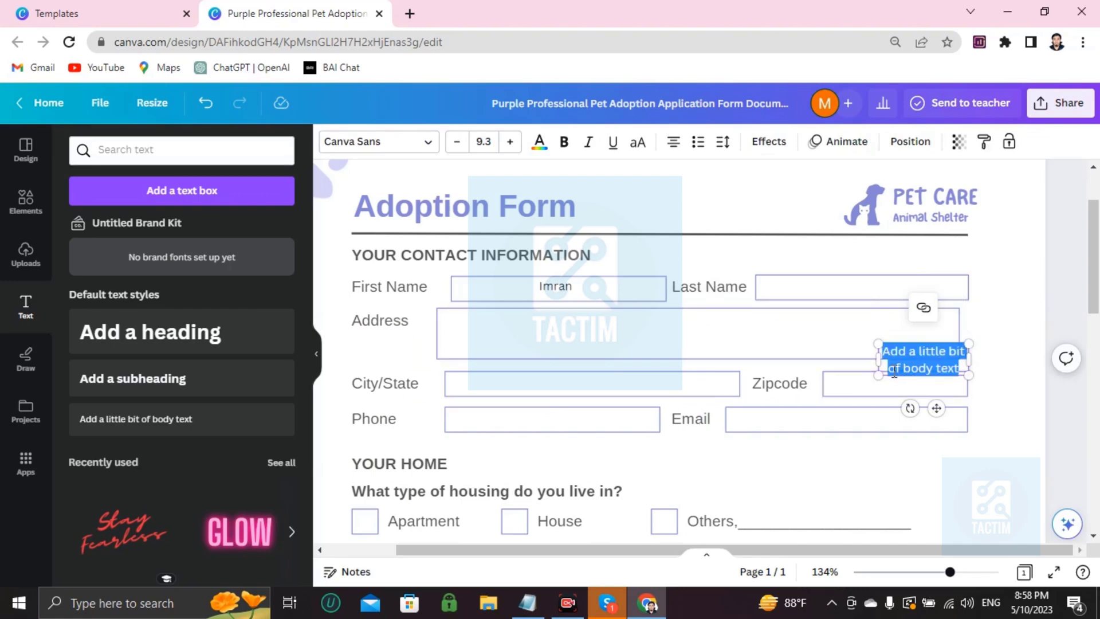
{"action": "left_click", "coordinate": [912, 368]}
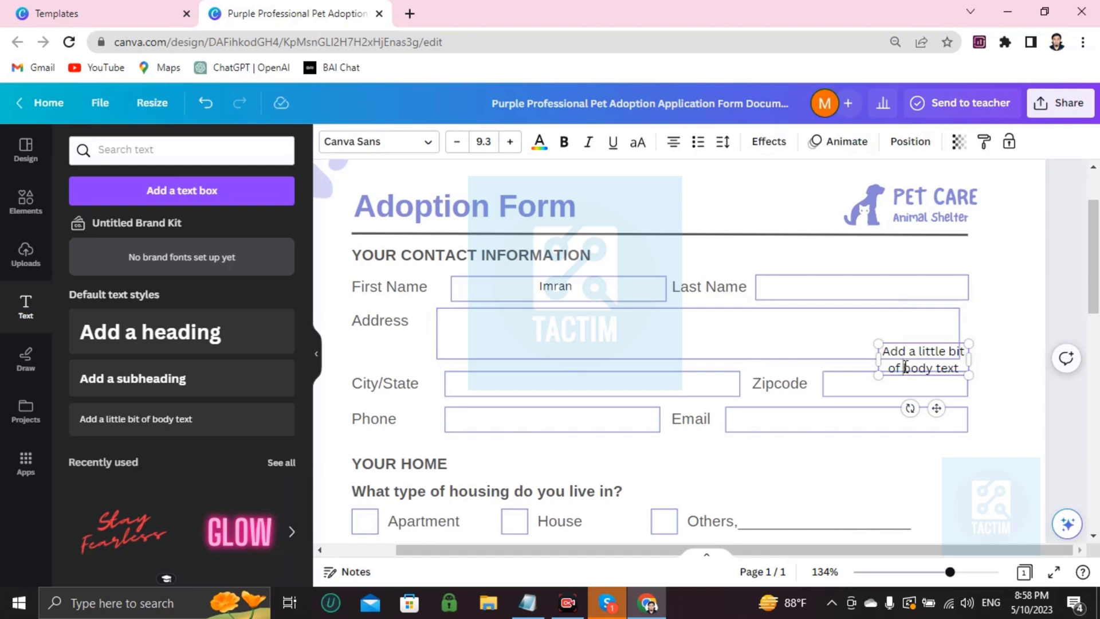
{"action": "left_click_drag", "start_coordinate": [905, 368], "coordinate": [1027, 407]}
{"action": "left_click", "coordinate": [941, 370]}
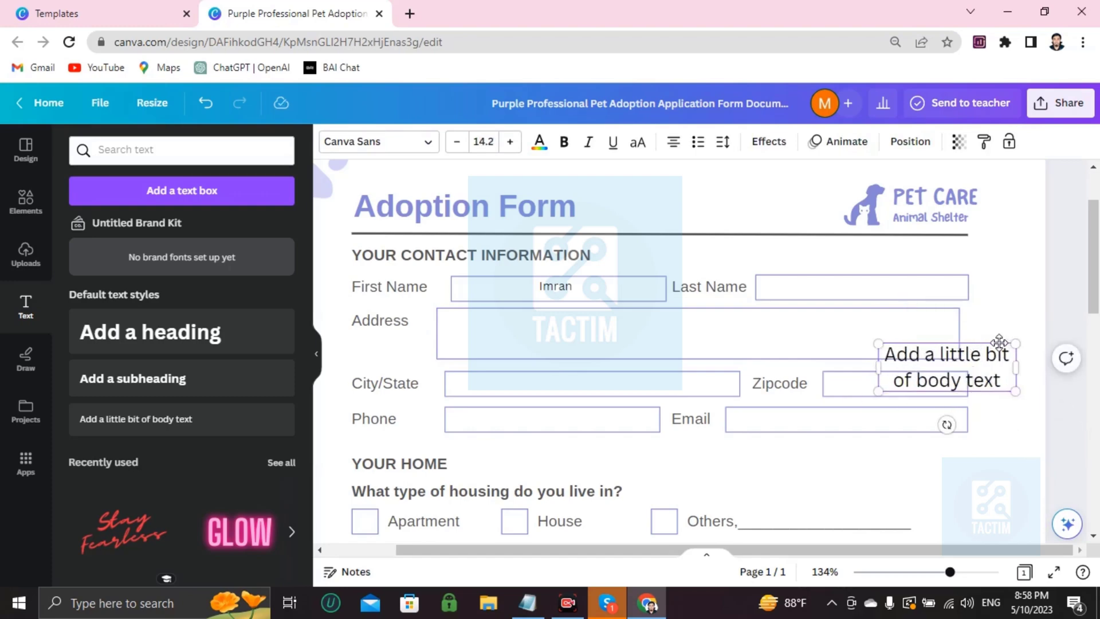
Step: Fit the box onto the Last Name field and delete its placeholder text
{"action": "left_click_drag", "start_coordinate": [988, 329], "coordinate": [871, 262]}
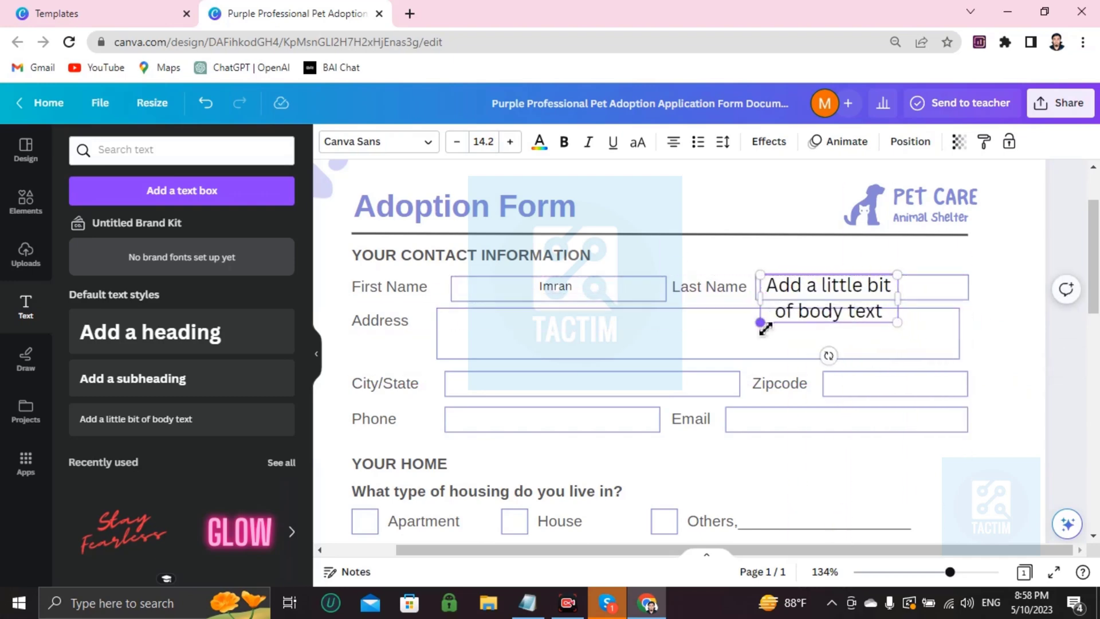
{"action": "left_click_drag", "start_coordinate": [764, 328], "coordinate": [760, 290]}
{"action": "double_click", "coordinate": [818, 296]}
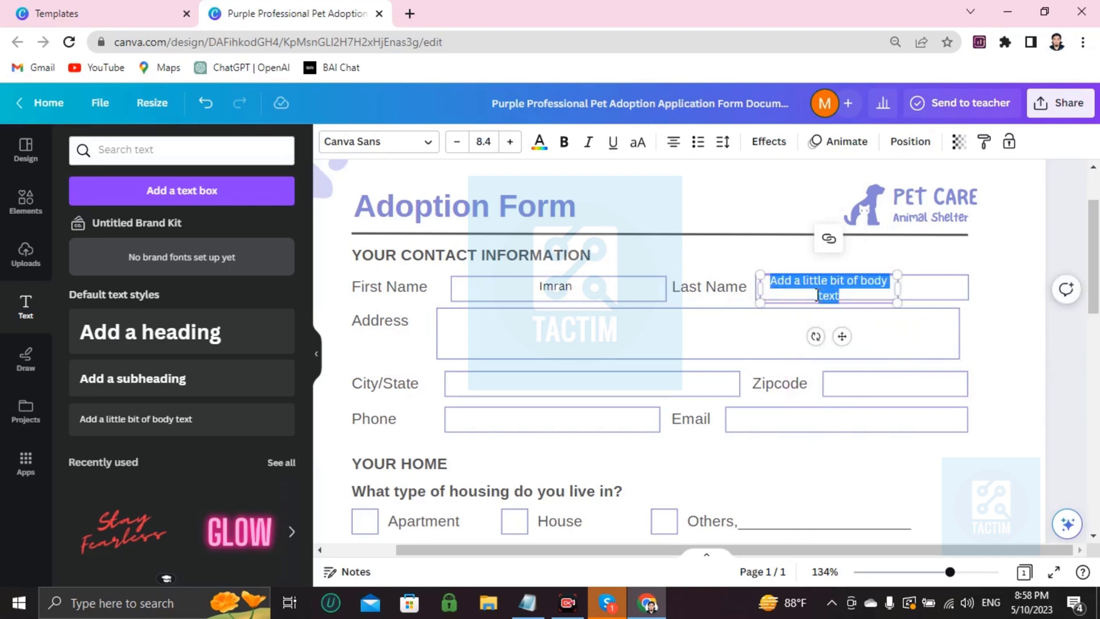
{"action": "key", "text": "BackSpace"}
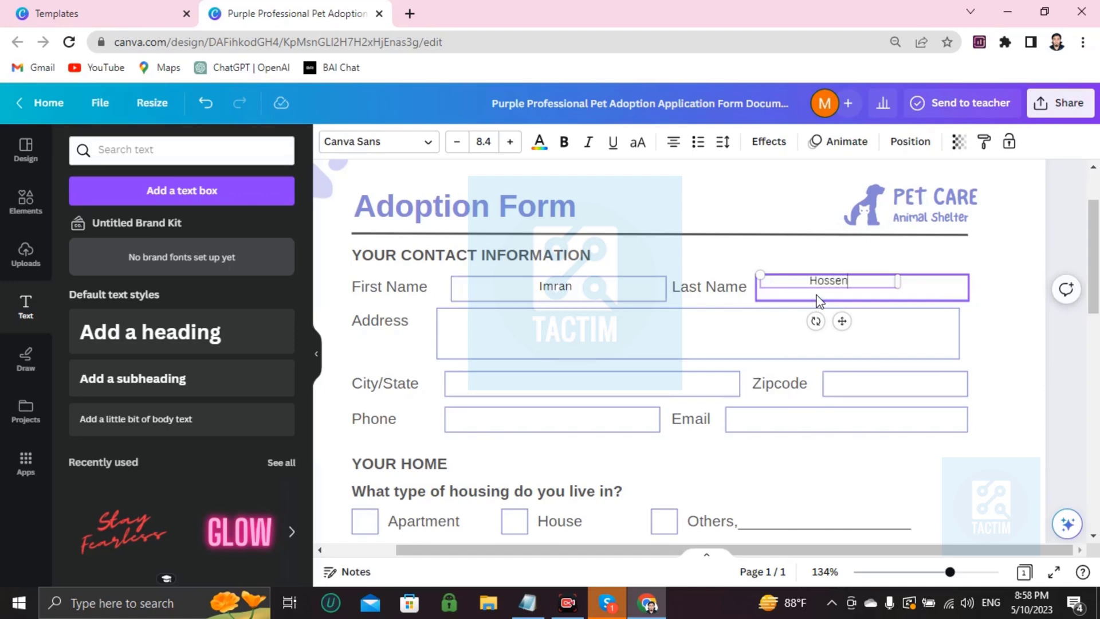
Step: Add a third body text box, widen it to one line, and place it over the Address field
{"action": "left_click", "coordinate": [735, 318]}
{"action": "scroll", "coordinate": [491, 349], "scroll_direction": "down", "scroll_amount": 3}
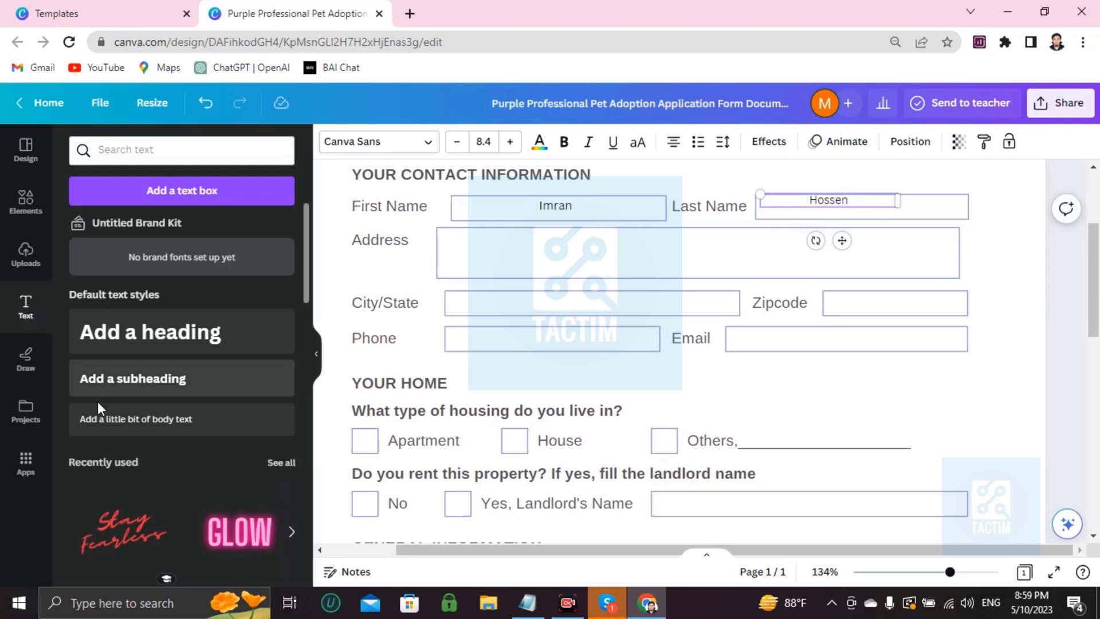
{"action": "left_click", "coordinate": [114, 424]}
{"action": "double_click", "coordinate": [780, 235]}
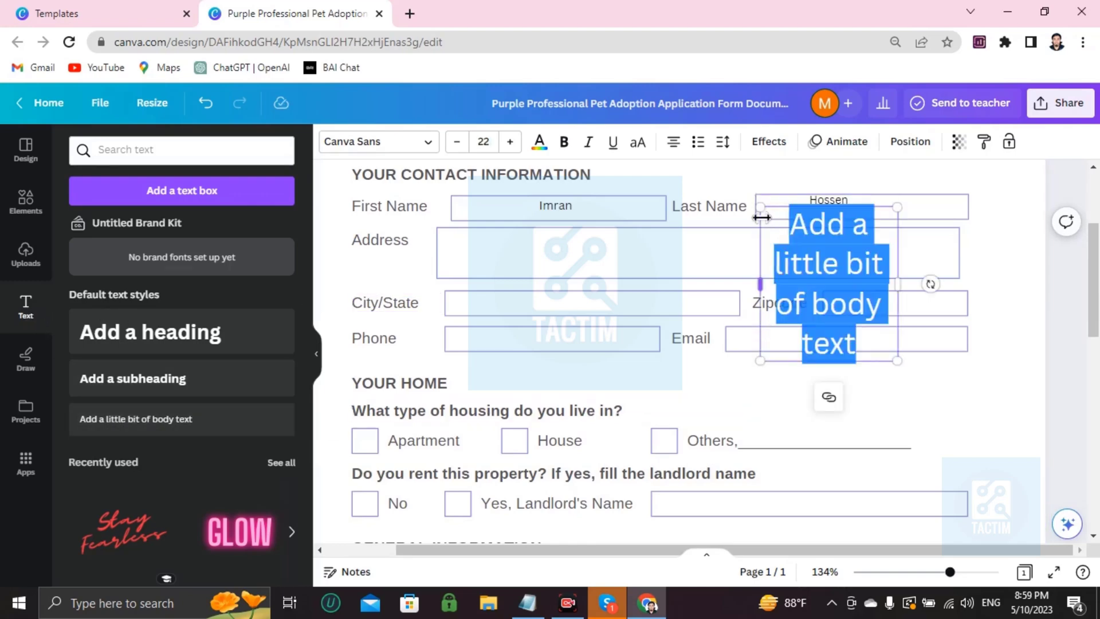
{"action": "left_click_drag", "start_coordinate": [760, 285], "coordinate": [451, 278]}
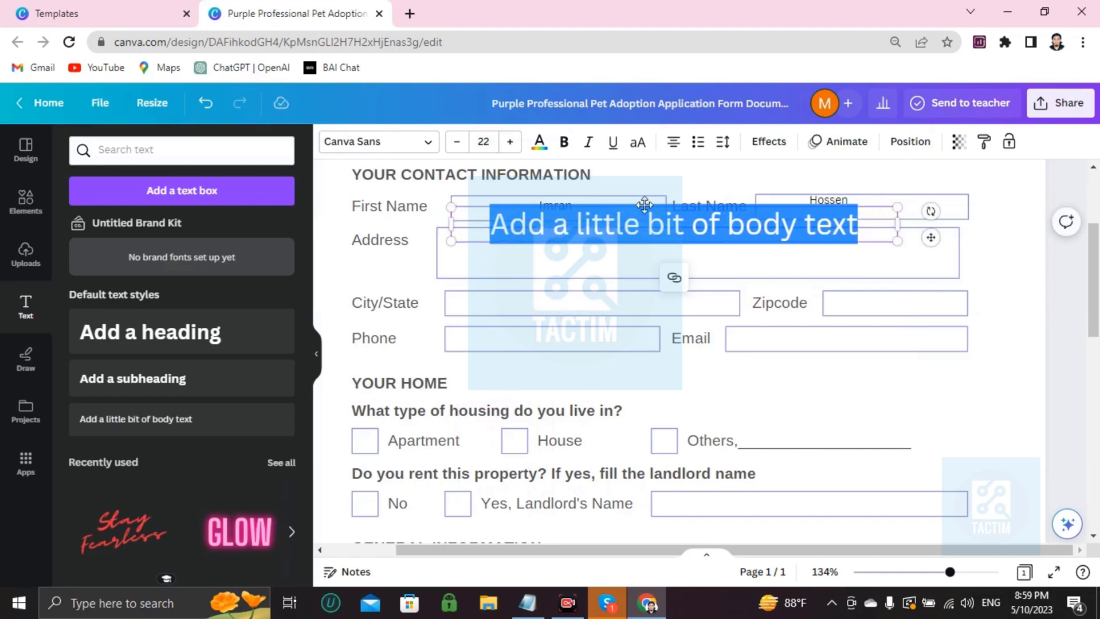
{"action": "mouse_move", "coordinate": [644, 205]}
{"action": "left_mouse_down"}
{"action": "mouse_move", "coordinate": [643, 235]}
{"action": "mouse_move", "coordinate": [652, 224]}
{"action": "left_mouse_up"}
Step: Replace the placeholder with the applicant's street address
{"action": "key", "text": "BackSpace"}
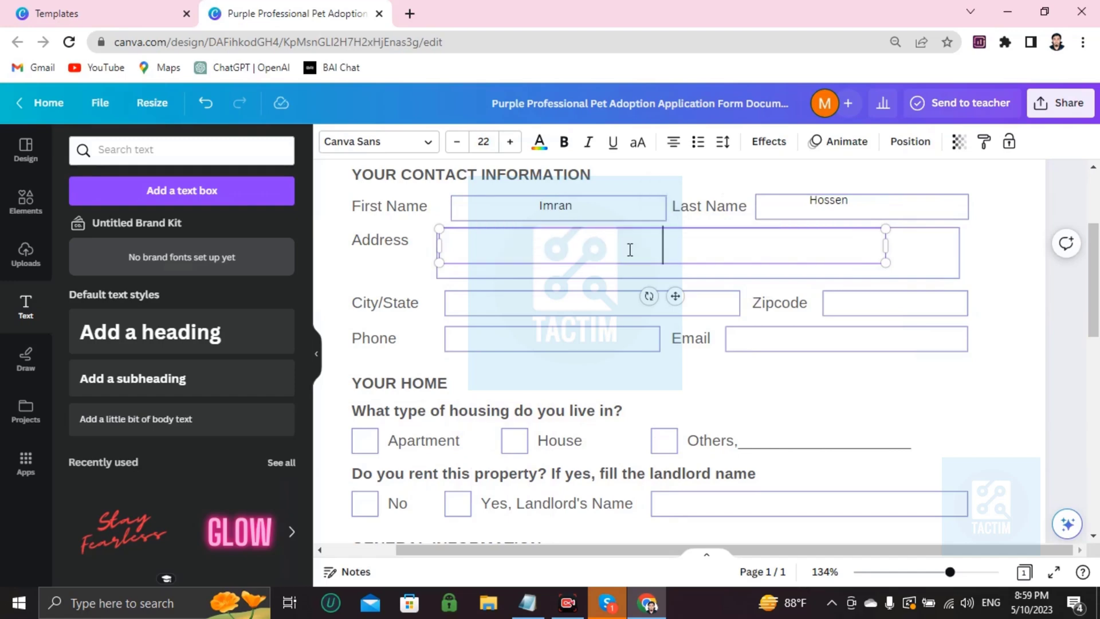
{"action": "type", "text": "new yoek"}
{"action": "key", "text": "BackSpace"}
{"action": "key", "text": "BackSpace"}
{"action": "type", "text": "r"}
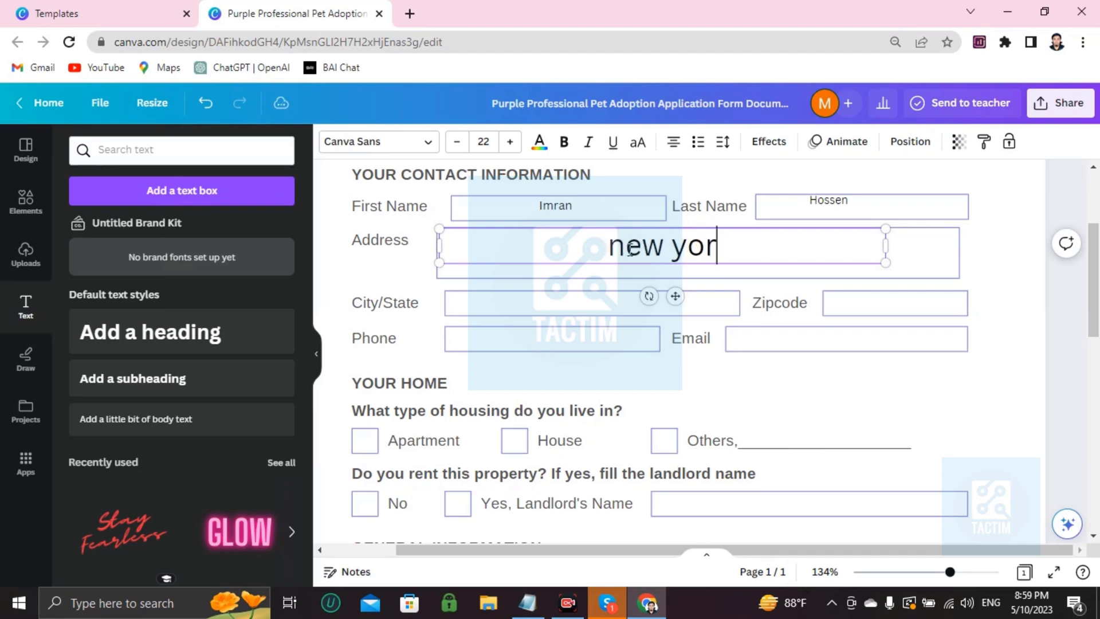
{"action": "type", "text": "k city"}
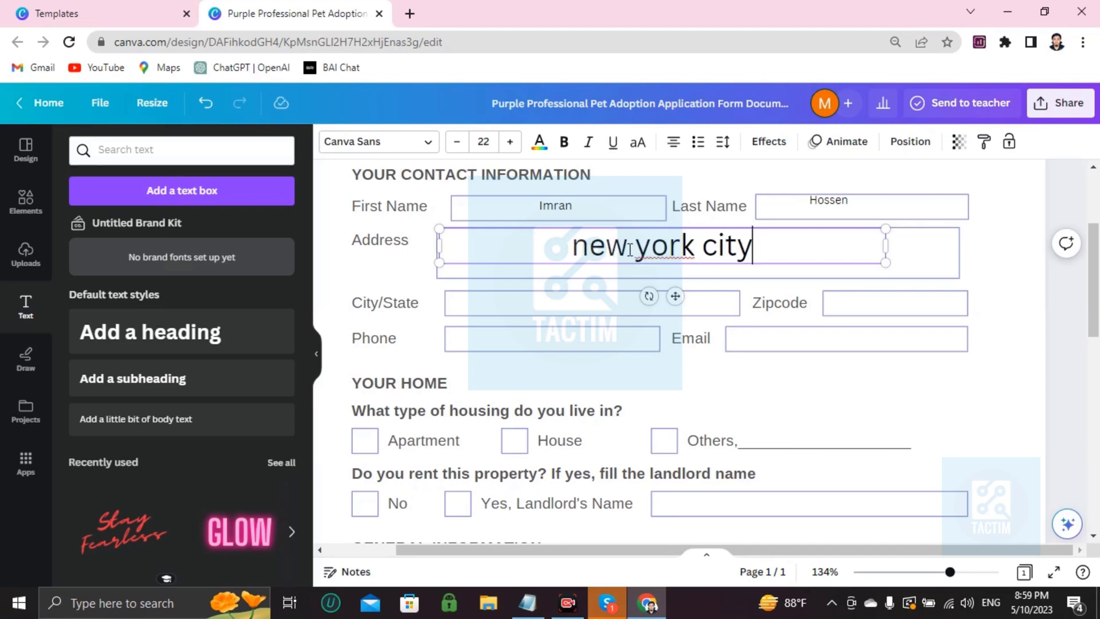
{"action": "type", "text": ", "}
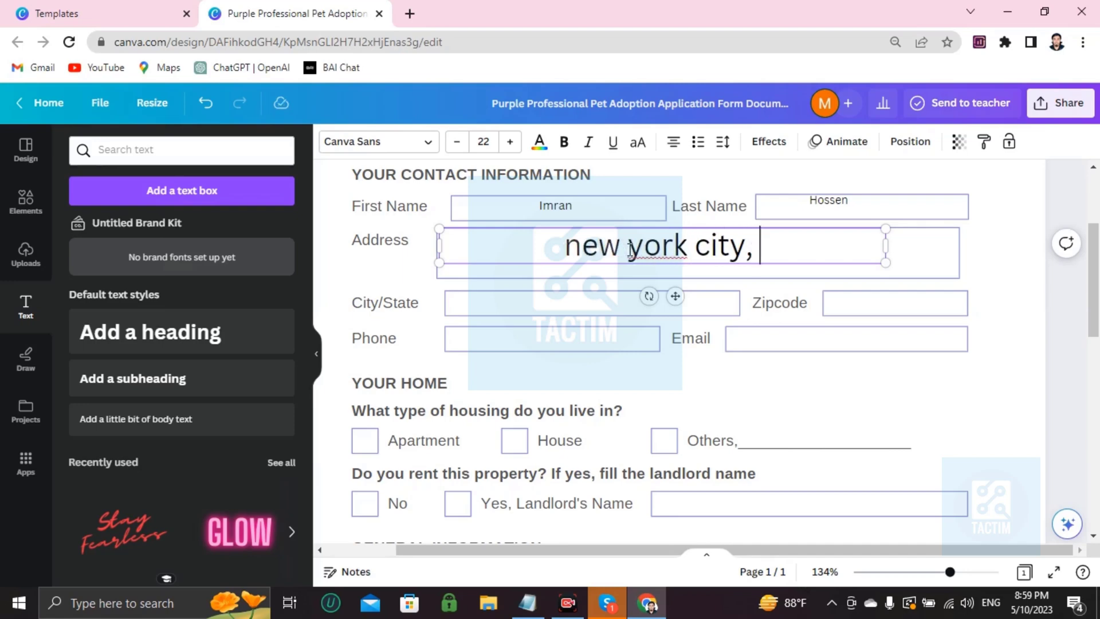
{"action": "type", "text": "42 stee"}
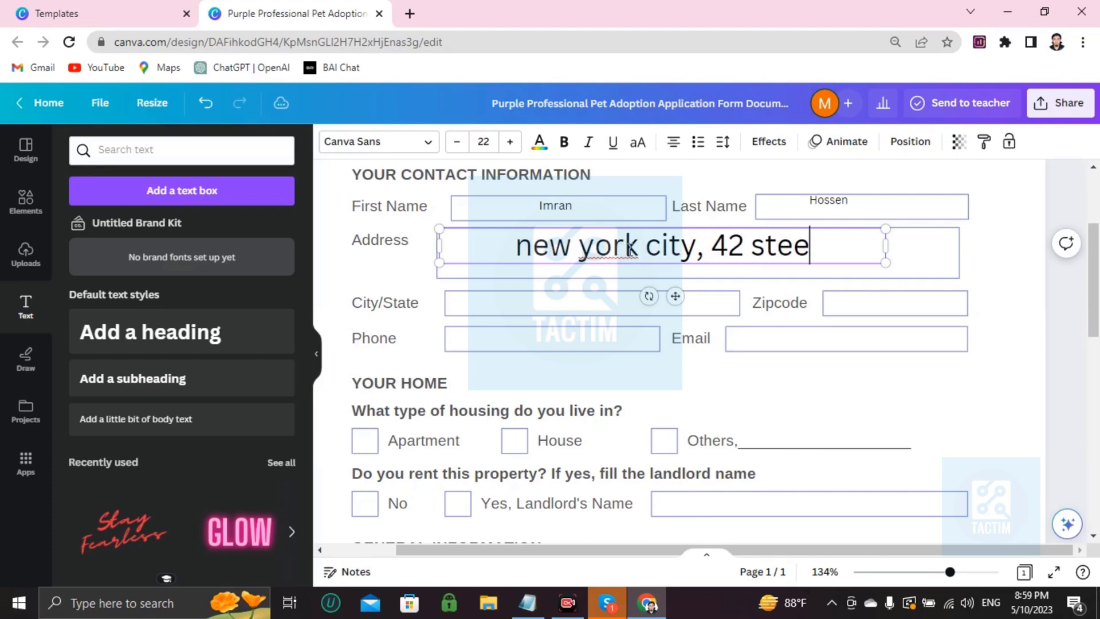
{"action": "key", "text": "BackSpace"}
{"action": "key", "text": "BackSpace"}
{"action": "type", "text": "reet."}
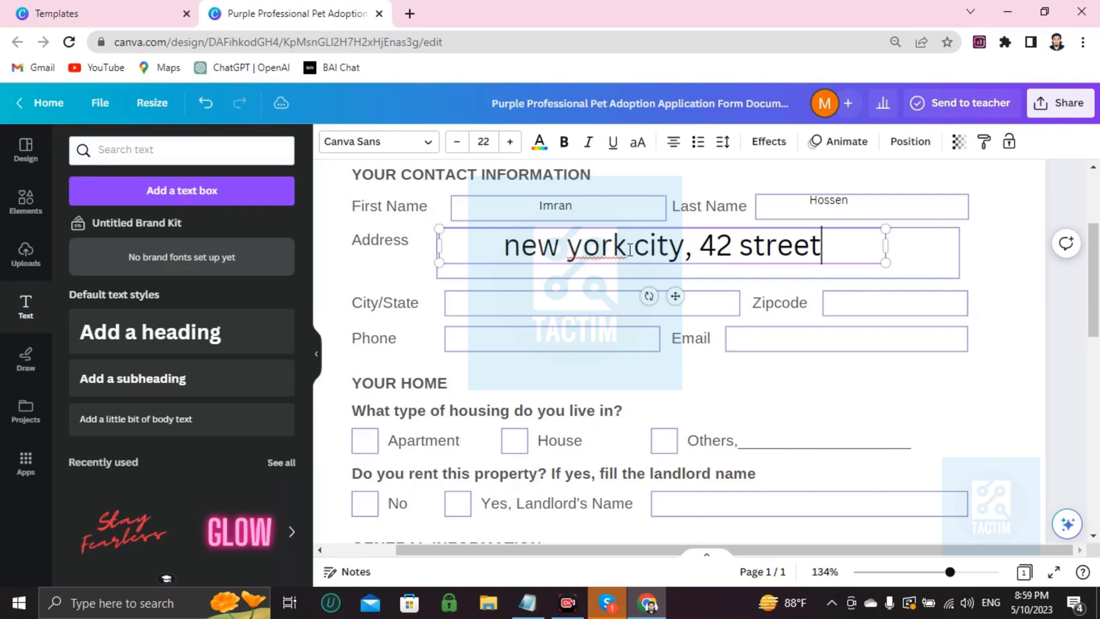
Step: Reduce the address text size from 22 to 19
{"action": "triple_click", "coordinate": [602, 258]}
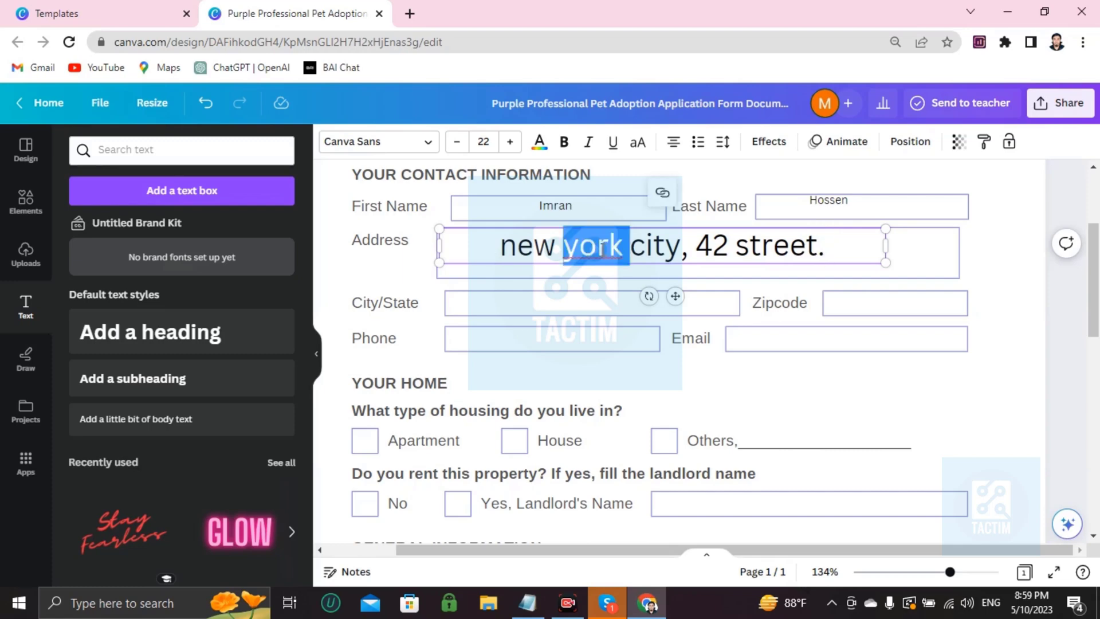
{"action": "left_click", "coordinate": [457, 142]}
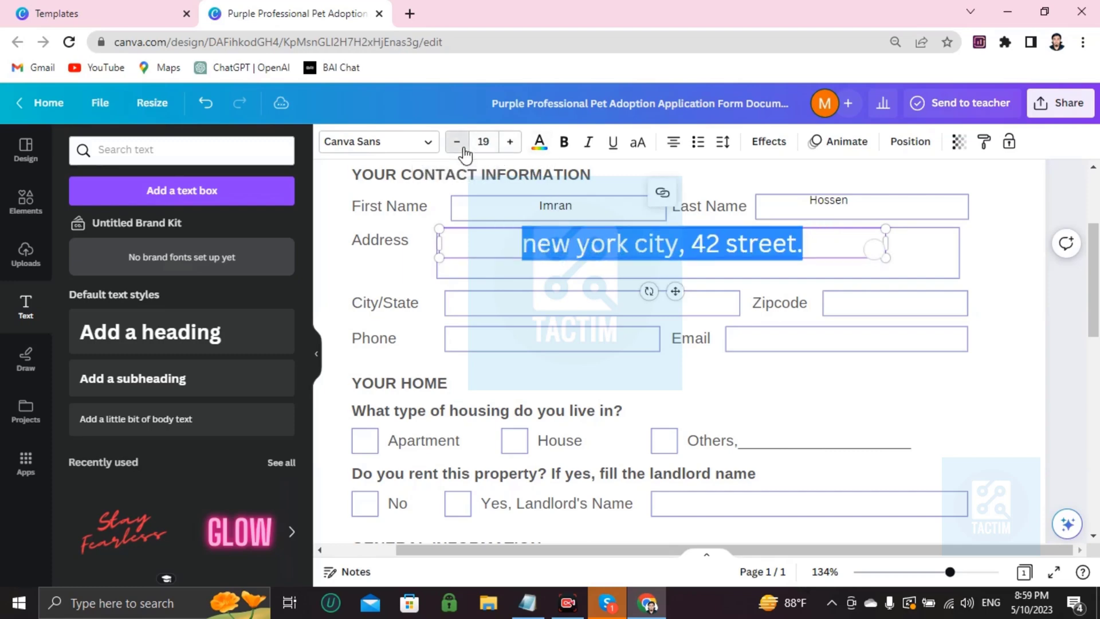
{"action": "left_click", "coordinate": [457, 141]}
{"action": "left_click", "coordinate": [457, 142]}
{"action": "left_click", "coordinate": [650, 274]}
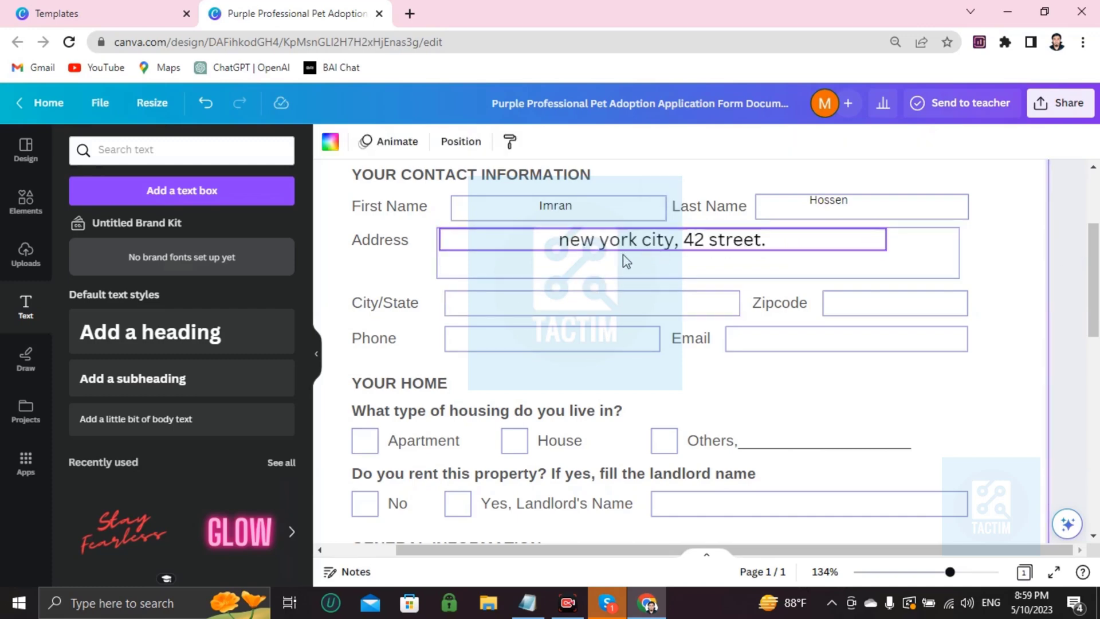
{"action": "scroll", "coordinate": [435, 268], "scroll_direction": "down", "scroll_amount": 2}
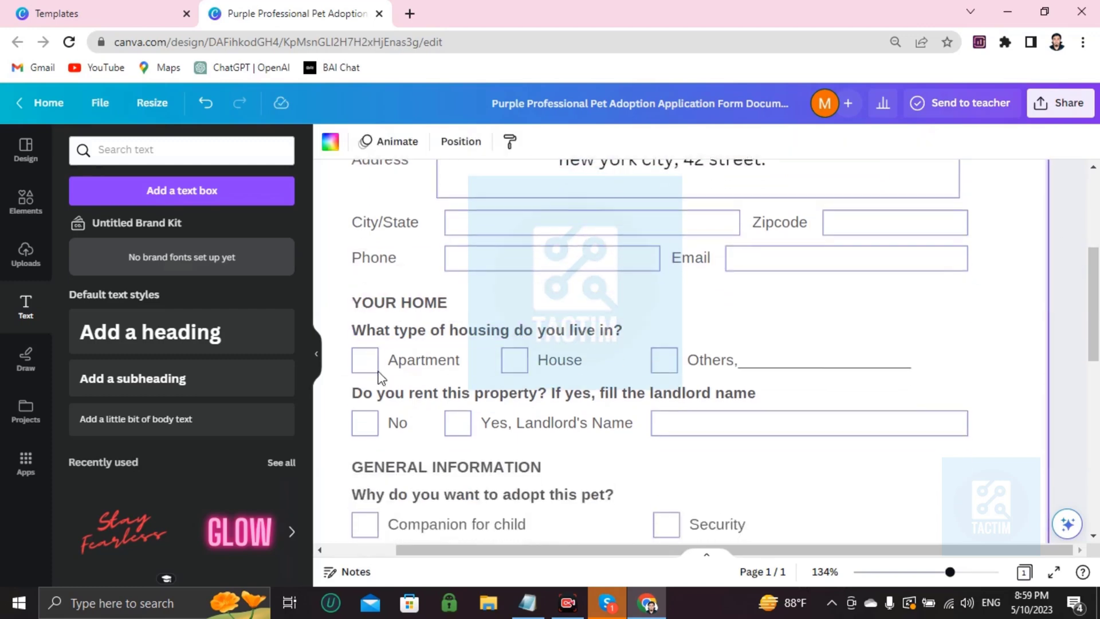
{"action": "left_click", "coordinate": [852, 221]}
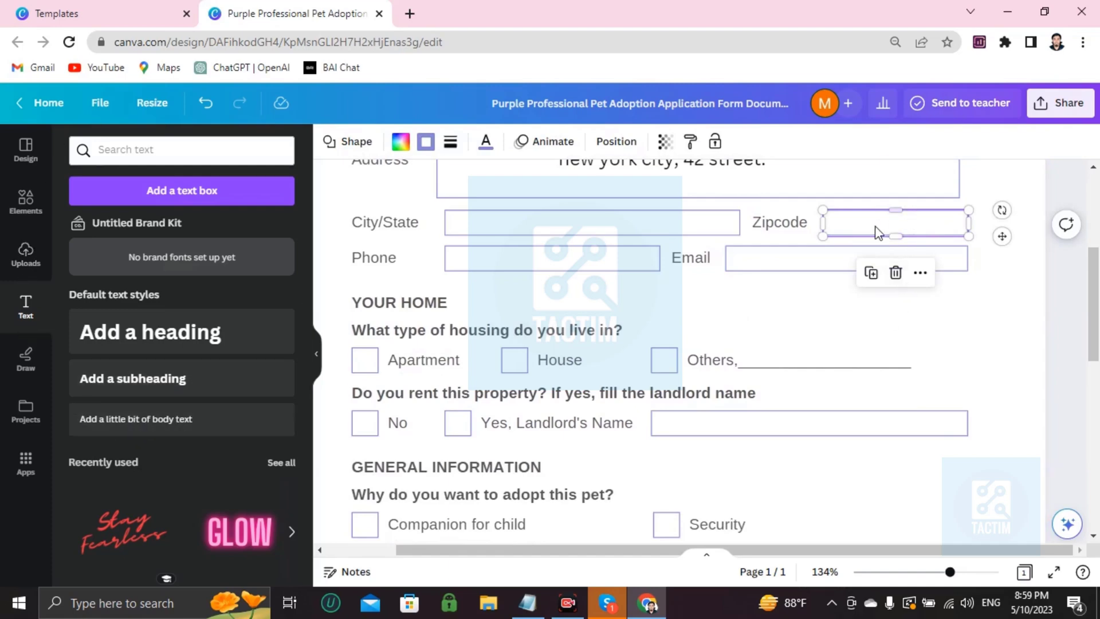
{"action": "scroll", "coordinate": [851, 239], "scroll_direction": "down", "scroll_amount": 1}
{"action": "scroll", "coordinate": [494, 323], "scroll_direction": "up", "scroll_amount": 5}
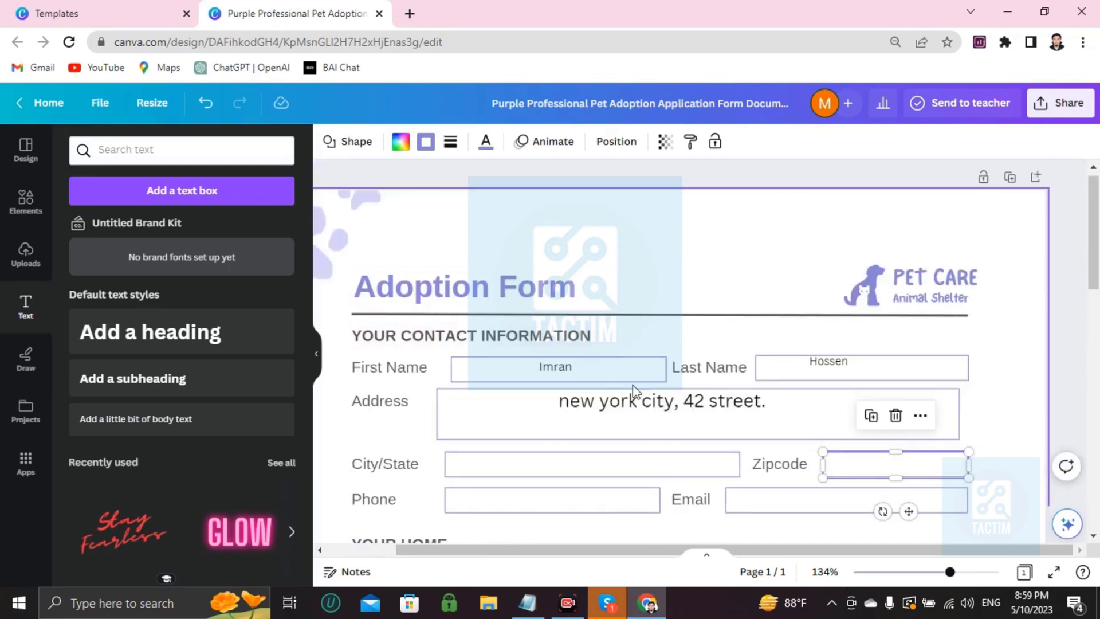
{"action": "scroll", "coordinate": [701, 423], "scroll_direction": "down", "scroll_amount": 5}
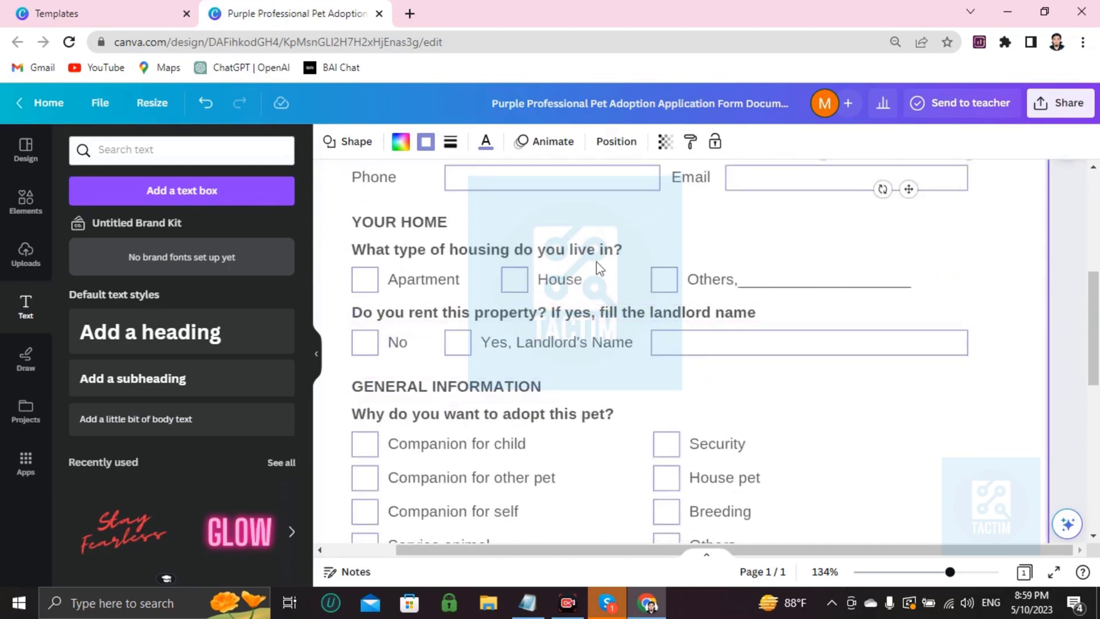
Step: Replace the housing question wording with 'wefljewnkjewce jnclwkecn ?'
{"action": "left_click", "coordinate": [642, 250]}
{"action": "left_click", "coordinate": [642, 250]}
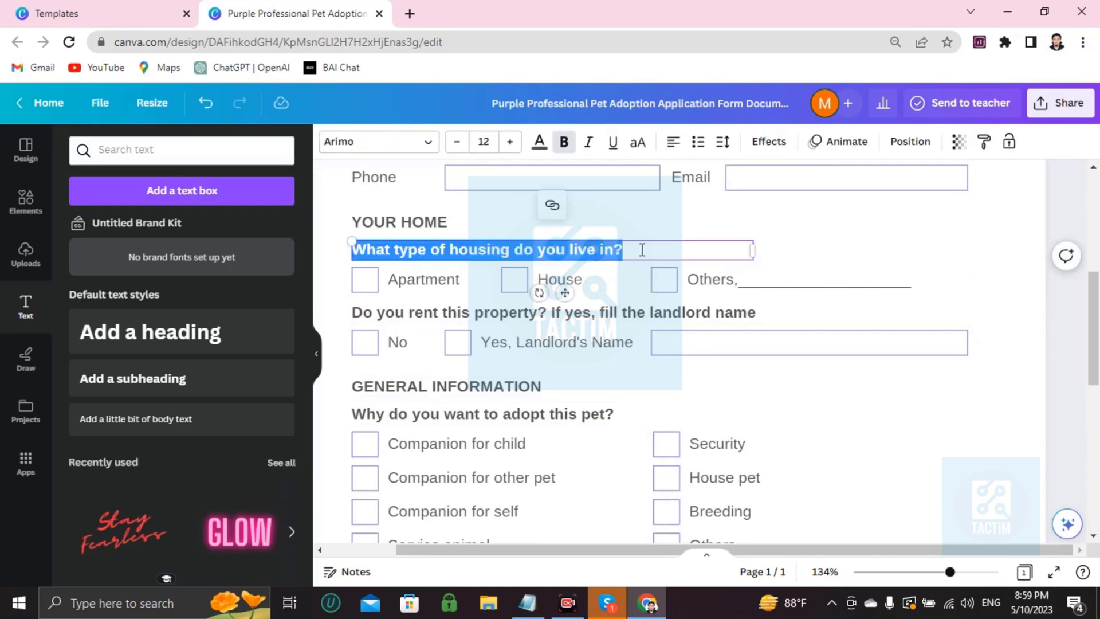
{"action": "left_click", "coordinate": [665, 256]}
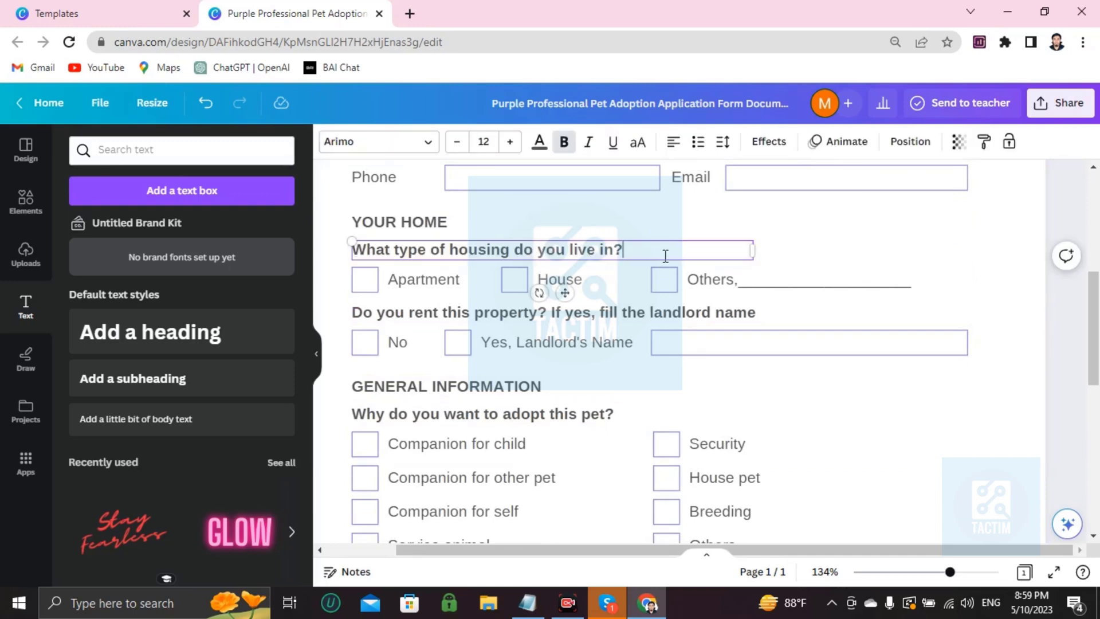
{"action": "key", "text": "BackSpace"}
{"action": "key", "text": "BackSpace"}
{"action": "key", "text": "BackSpace"}
{"action": "key", "text": "BackSpace"}
{"action": "key", "text": "BackSpace"}
{"action": "key", "text": "BackSpace"}
{"action": "key", "text": "BackSpace"}
{"action": "key", "text": "BackSpace"}
{"action": "key", "text": "BackSpace"}
{"action": "key", "text": "BackSpace"}
{"action": "key", "text": "BackSpace"}
{"action": "key", "text": "BackSpace"}
{"action": "key", "text": "BackSpace"}
{"action": "key", "text": "BackSpace"}
{"action": "key", "text": "BackSpace"}
{"action": "key", "text": "BackSpace"}
{"action": "key", "text": "BackSpace"}
{"action": "key", "text": "BackSpace"}
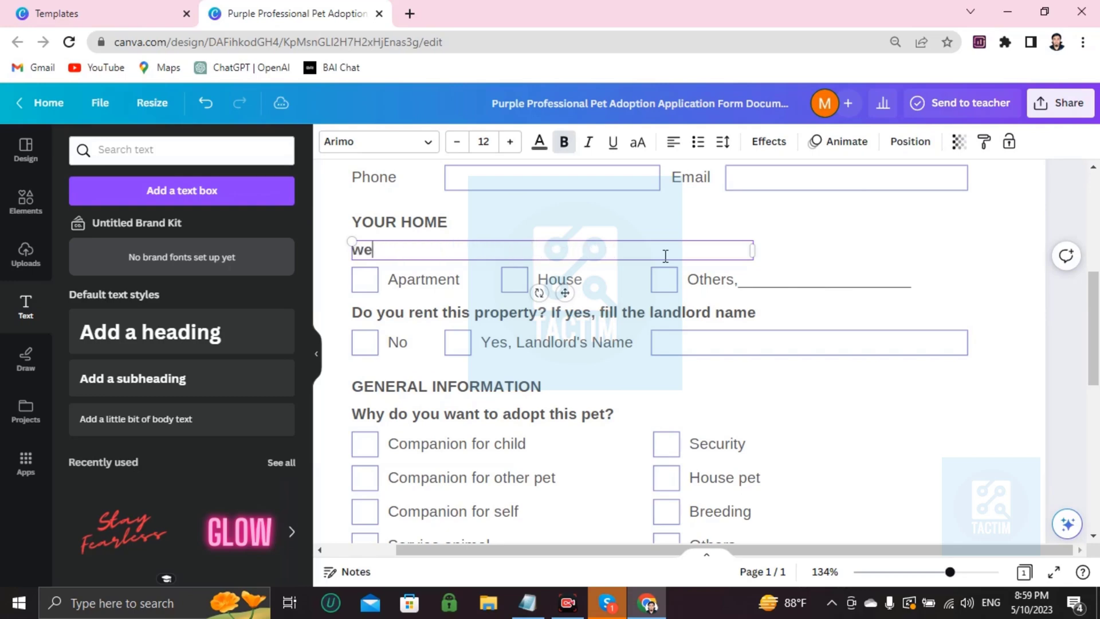
{"action": "type", "text": "jnclwkecn ?"}
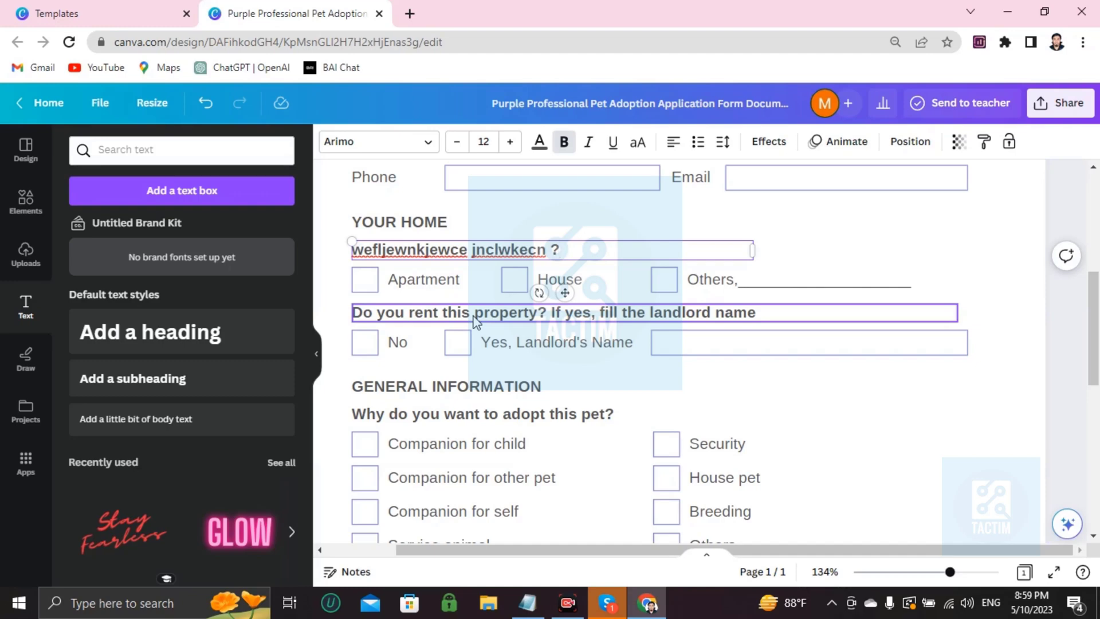
Step: Inspect the Apartment, House and Others checkboxes below the question
{"action": "scroll", "coordinate": [475, 321], "scroll_direction": "down", "scroll_amount": 2}
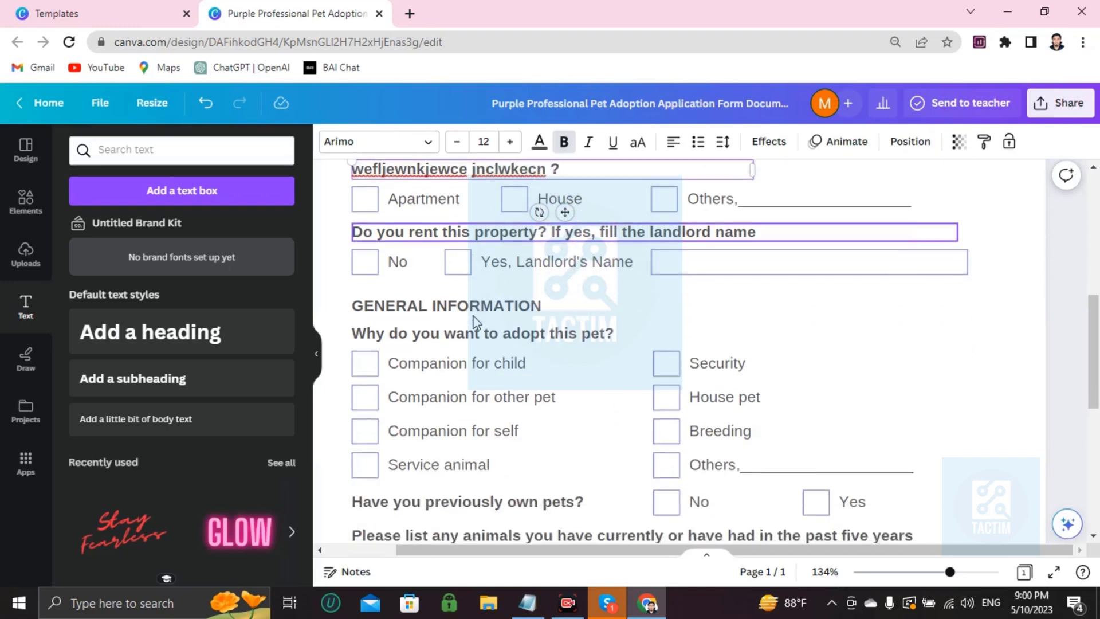
{"action": "left_click", "coordinate": [365, 199]}
{"action": "left_click", "coordinate": [519, 195]}
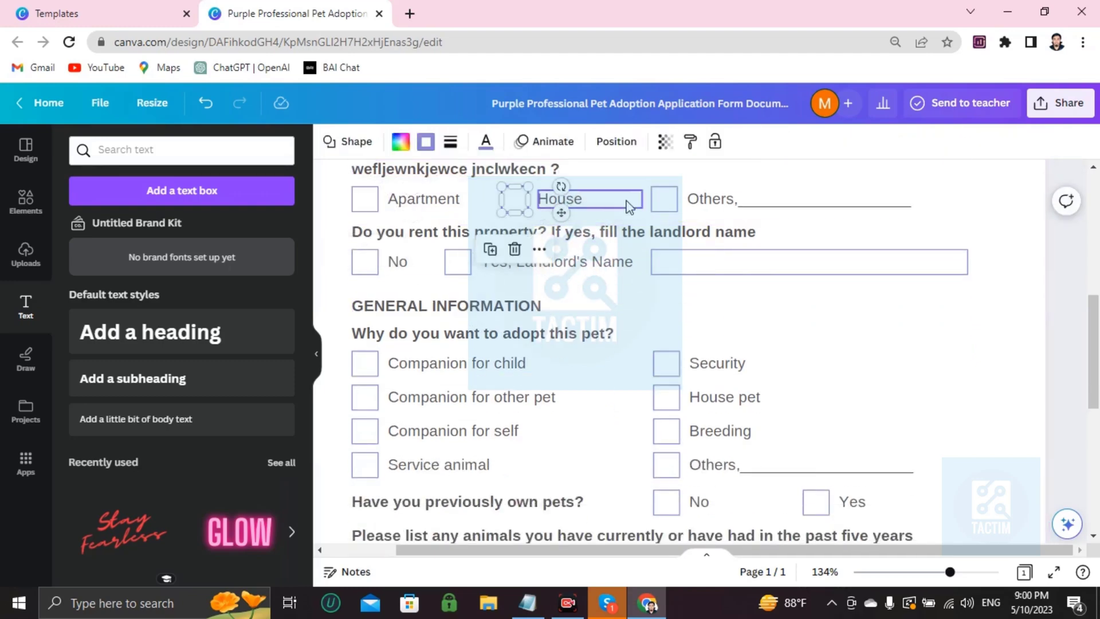
{"action": "left_click", "coordinate": [668, 202]}
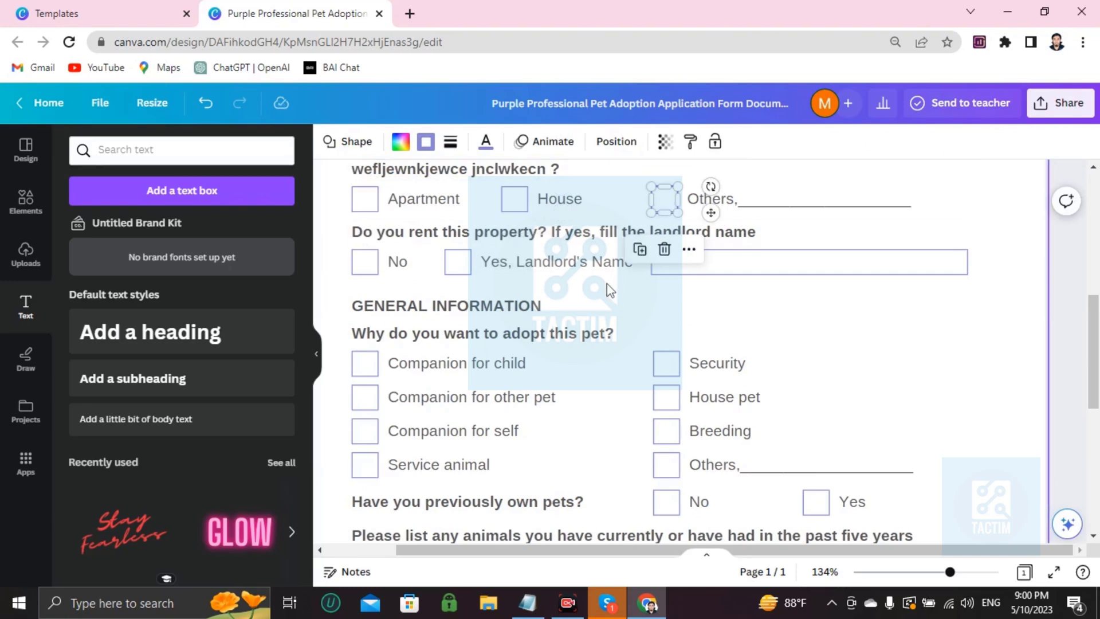
{"action": "scroll", "coordinate": [607, 288], "scroll_direction": "up", "scroll_amount": 3}
{"action": "scroll", "coordinate": [608, 288], "scroll_direction": "down", "scroll_amount": 3}
{"action": "scroll", "coordinate": [621, 331], "scroll_direction": "up", "scroll_amount": 3}
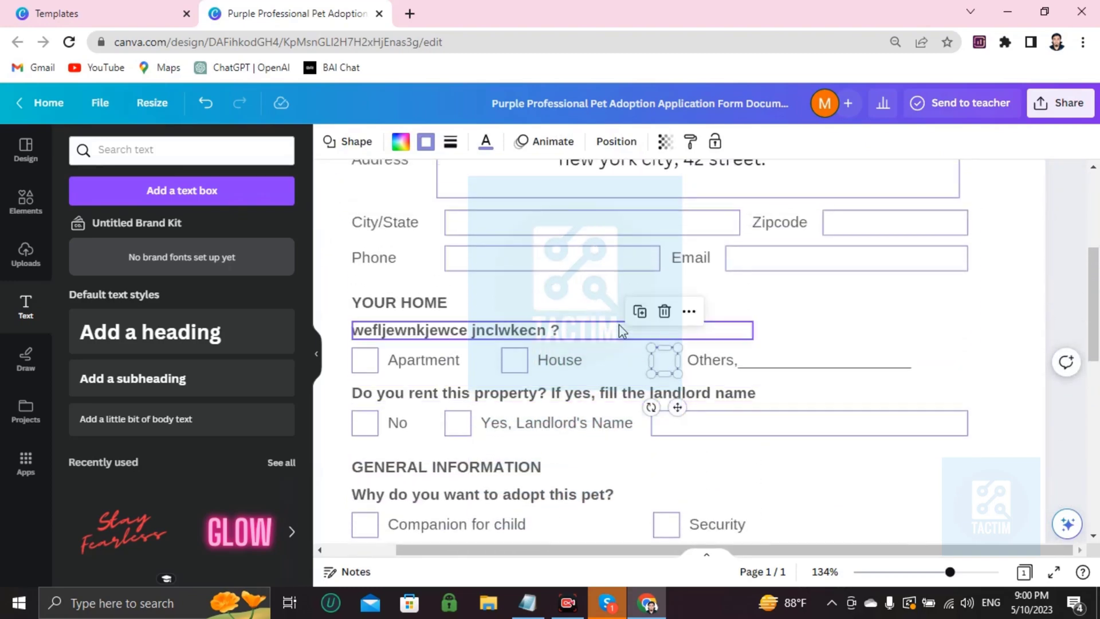
{"action": "scroll", "coordinate": [575, 356], "scroll_direction": "down", "scroll_amount": 3}
{"action": "scroll", "coordinate": [394, 365], "scroll_direction": "up", "scroll_amount": 2}
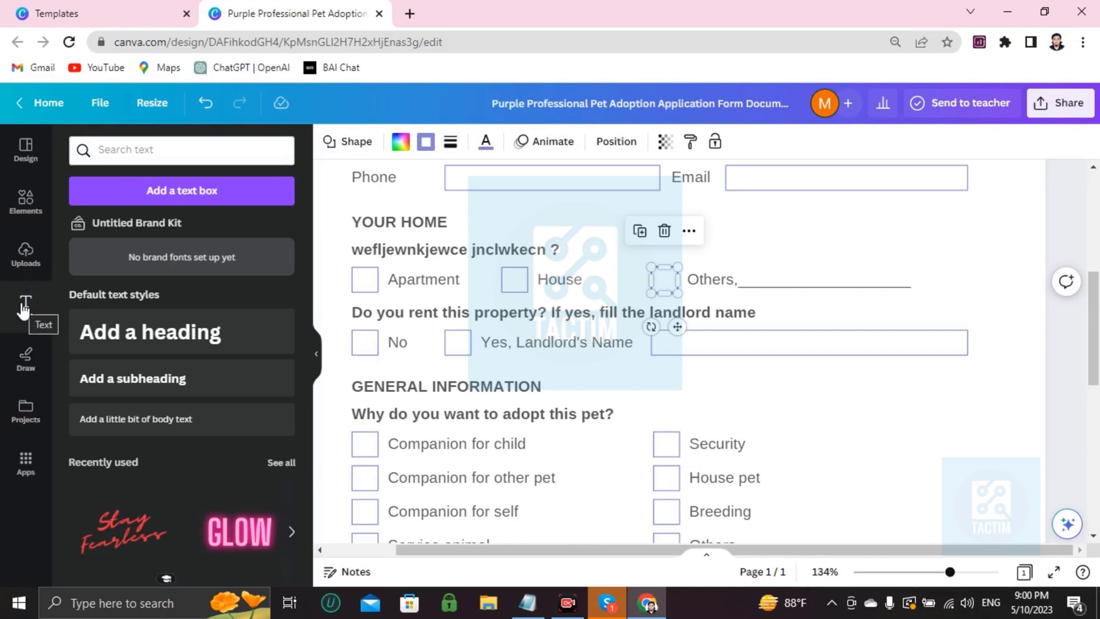
Step: Search Elements for 'tik' and add the green check-mark graphic to the page
{"action": "left_click", "coordinate": [26, 201]}
{"action": "left_click", "coordinate": [202, 155]}
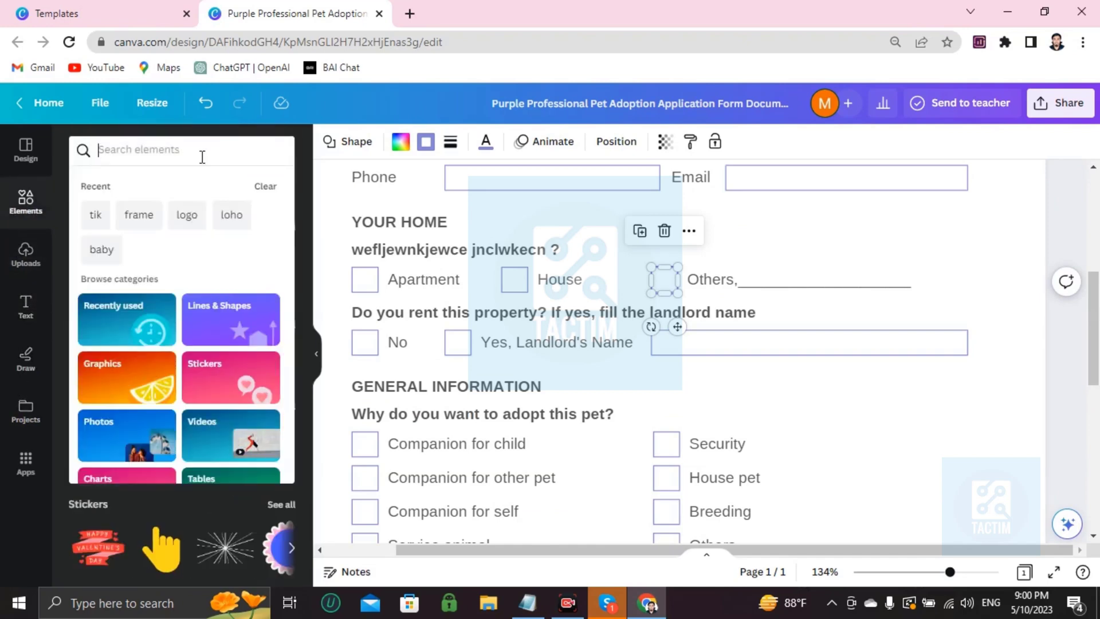
{"action": "type", "text": "t"}
{"action": "key", "text": "BackSpace"}
{"action": "type", "text": "tik"}
{"action": "key", "text": "Return"}
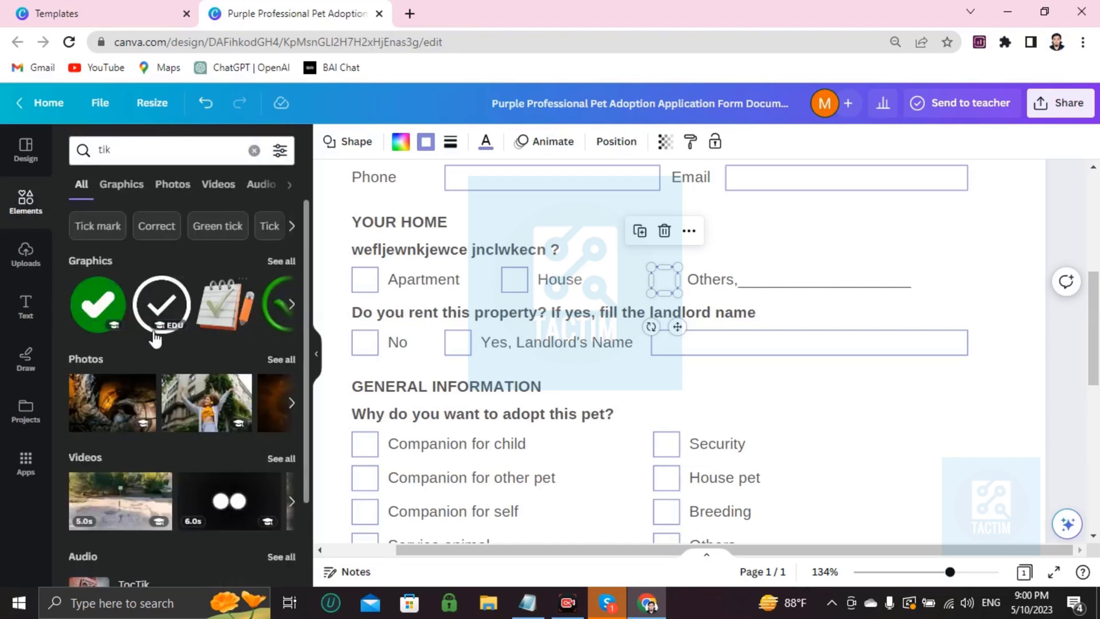
{"action": "left_click", "coordinate": [98, 303]}
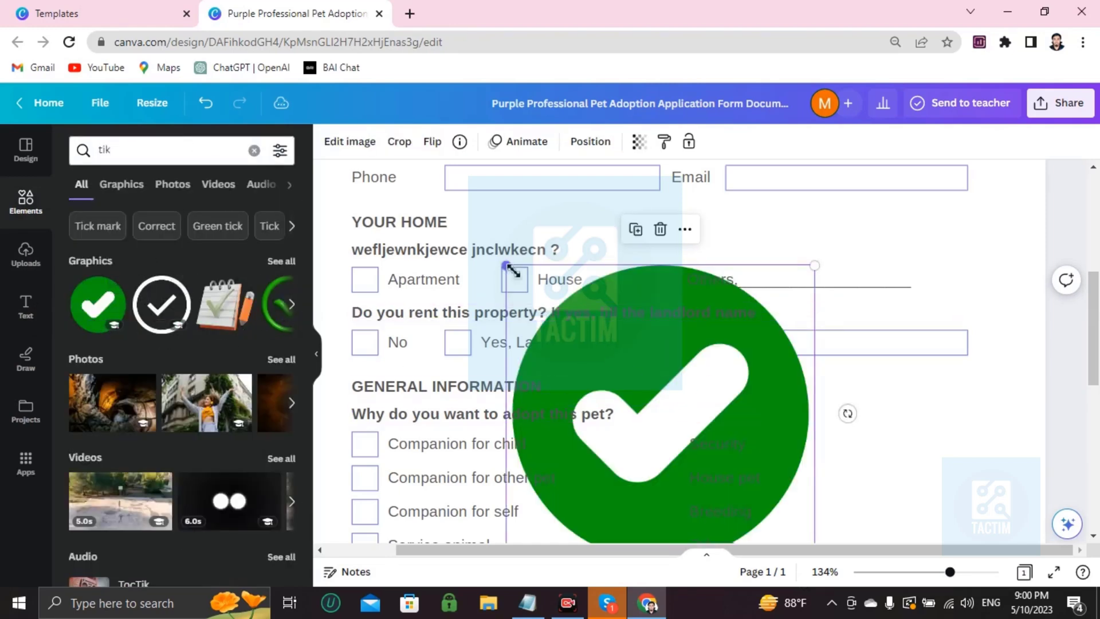
Step: Shrink the check mark and place it over the Apartment checkbox
{"action": "left_click_drag", "start_coordinate": [513, 271], "coordinate": [352, 277]}
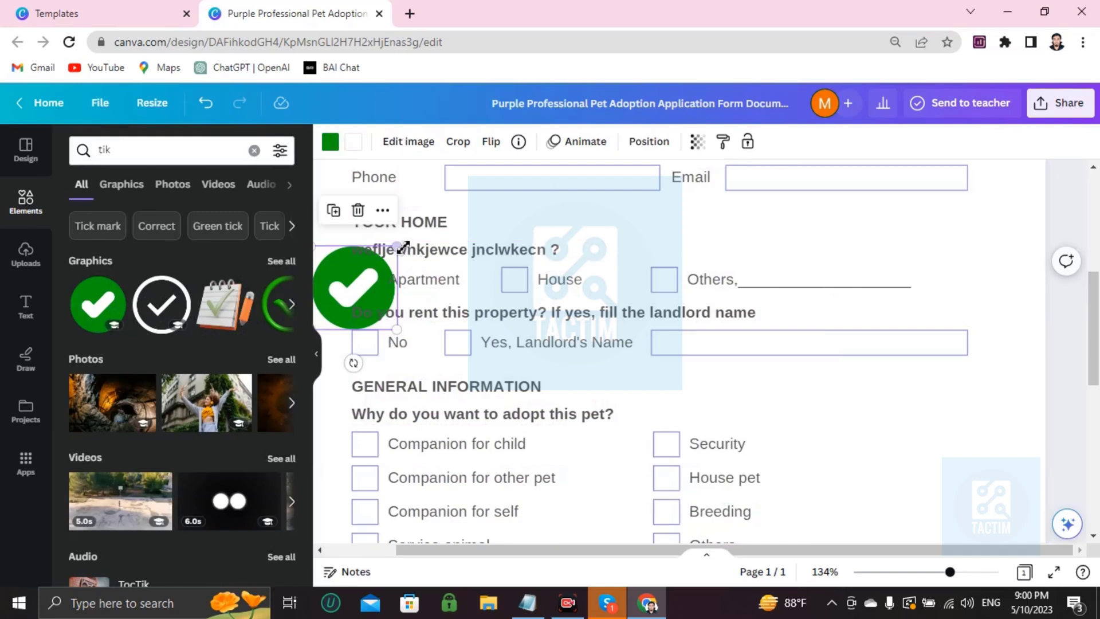
{"action": "left_click_drag", "start_coordinate": [403, 248], "coordinate": [358, 274]}
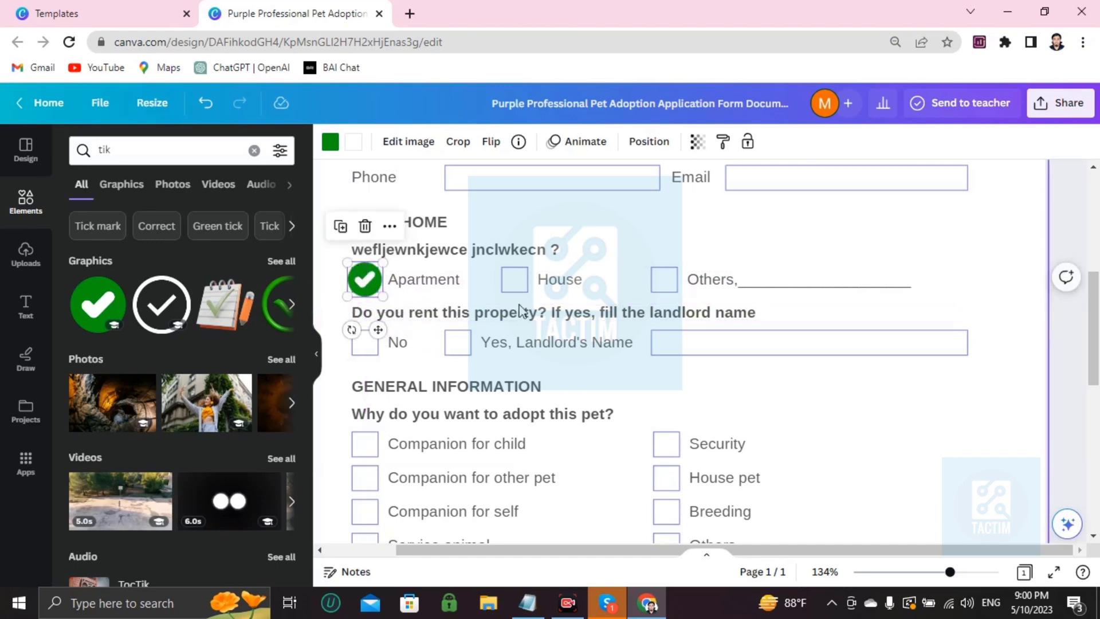
{"action": "left_click", "coordinate": [545, 252]}
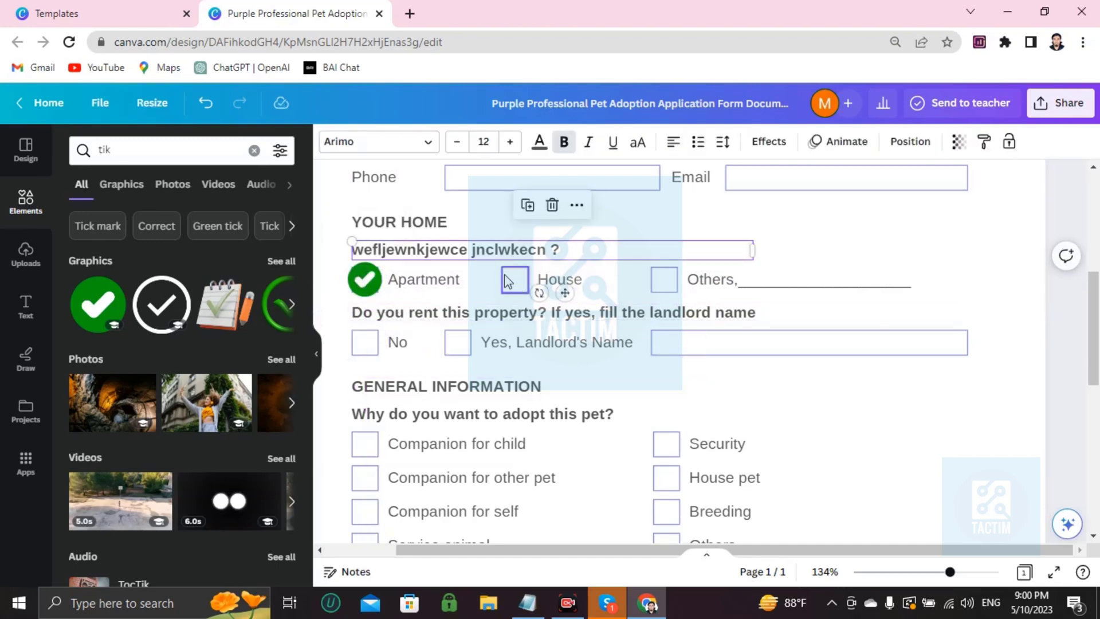
Step: Add a new body text box to the page beside the Landlord's Name field
{"action": "scroll", "coordinate": [491, 290], "scroll_direction": "down", "scroll_amount": 2}
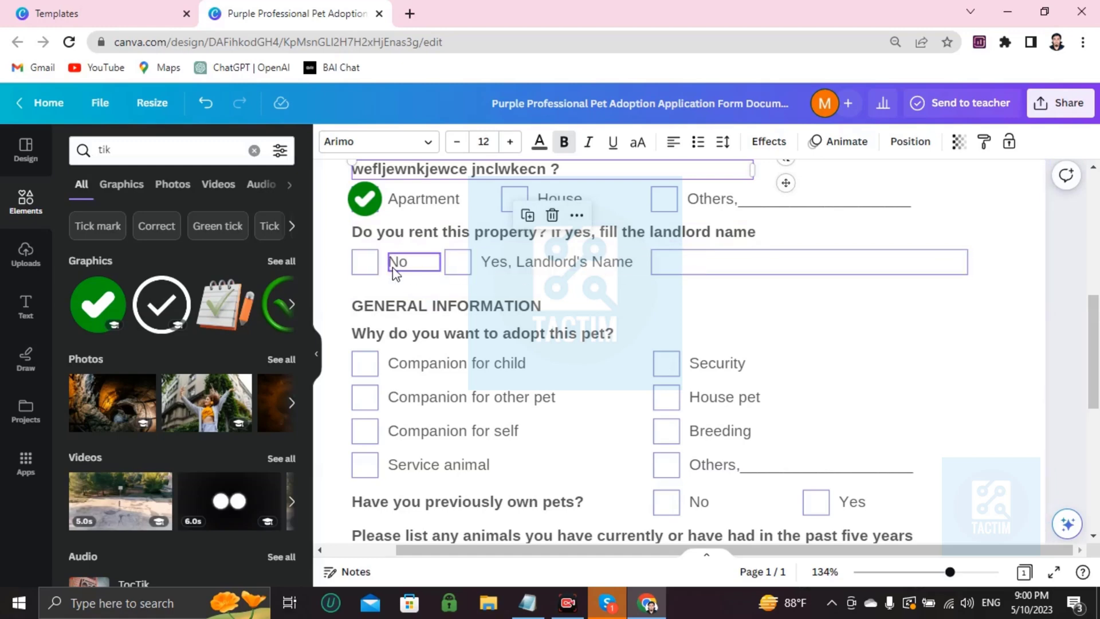
{"action": "left_click", "coordinate": [723, 262]}
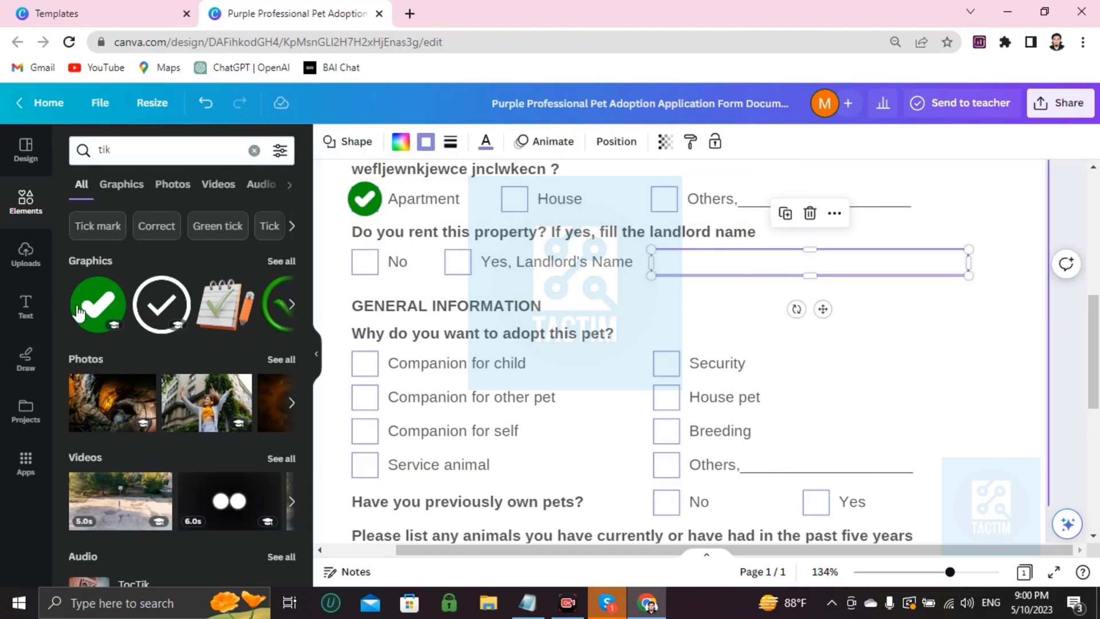
{"action": "left_click", "coordinate": [25, 306]}
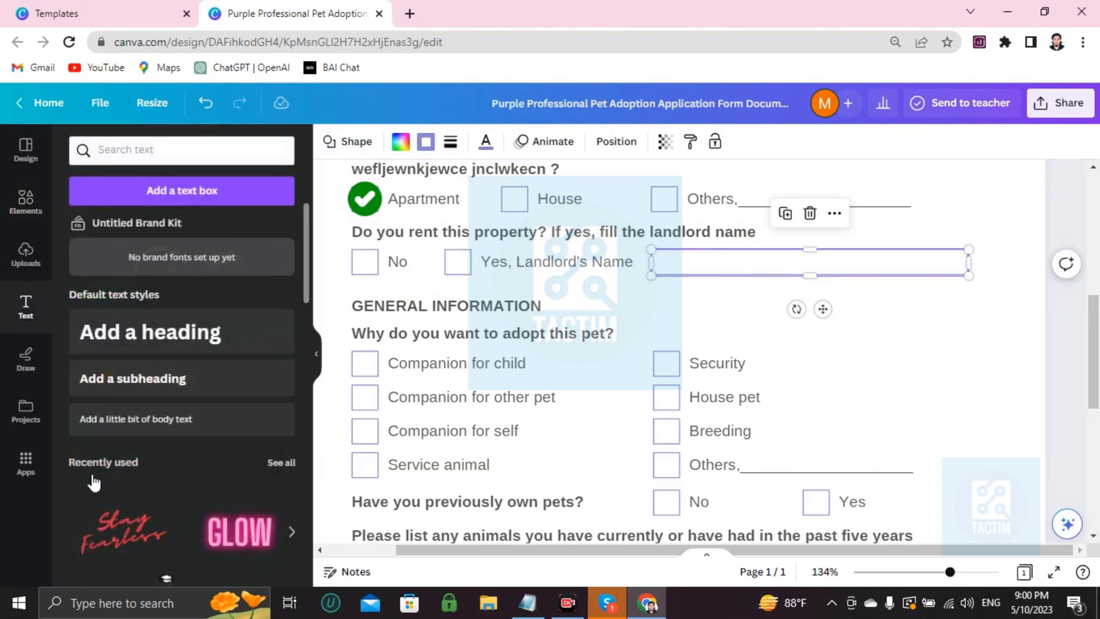
{"action": "left_click", "coordinate": [135, 419]}
Step: Shrink the body text box, move it into the Landlord's Name field and delete its placeholder text
{"action": "left_click_drag", "start_coordinate": [695, 292], "coordinate": [785, 269]}
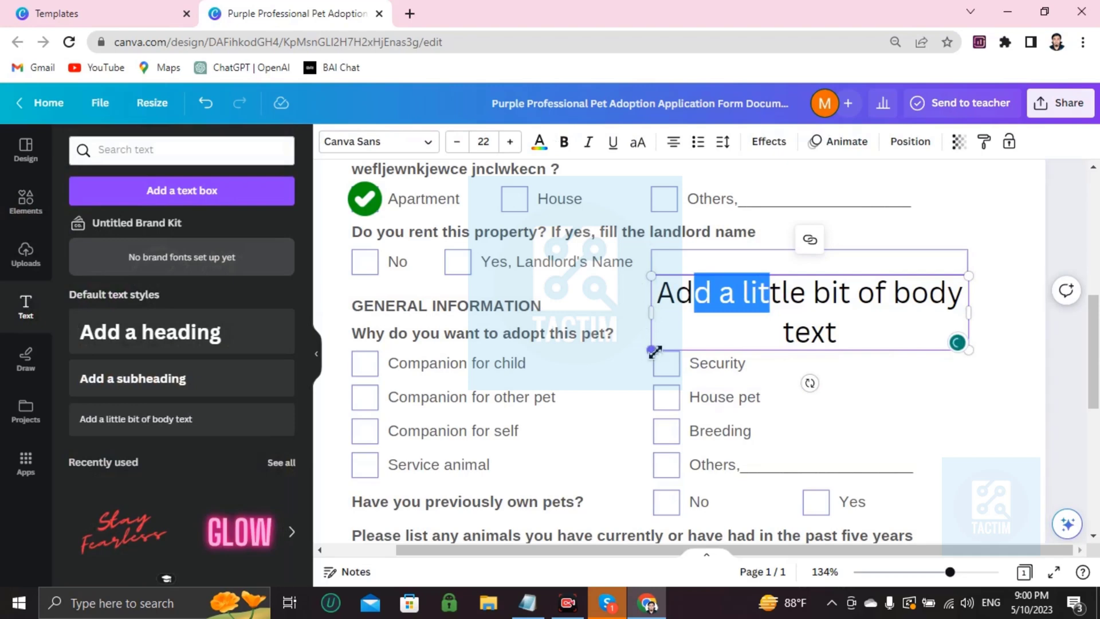
{"action": "left_click_drag", "start_coordinate": [654, 351], "coordinate": [839, 305]}
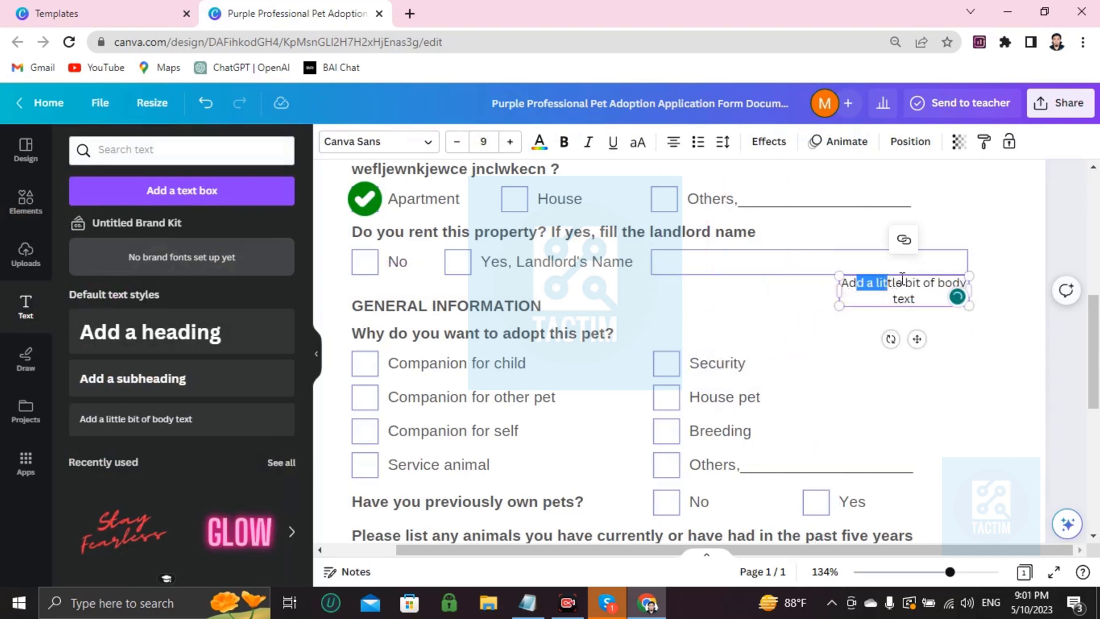
{"action": "left_click_drag", "start_coordinate": [907, 297], "coordinate": [822, 298]}
{"action": "left_click_drag", "start_coordinate": [877, 274], "coordinate": [693, 253]}
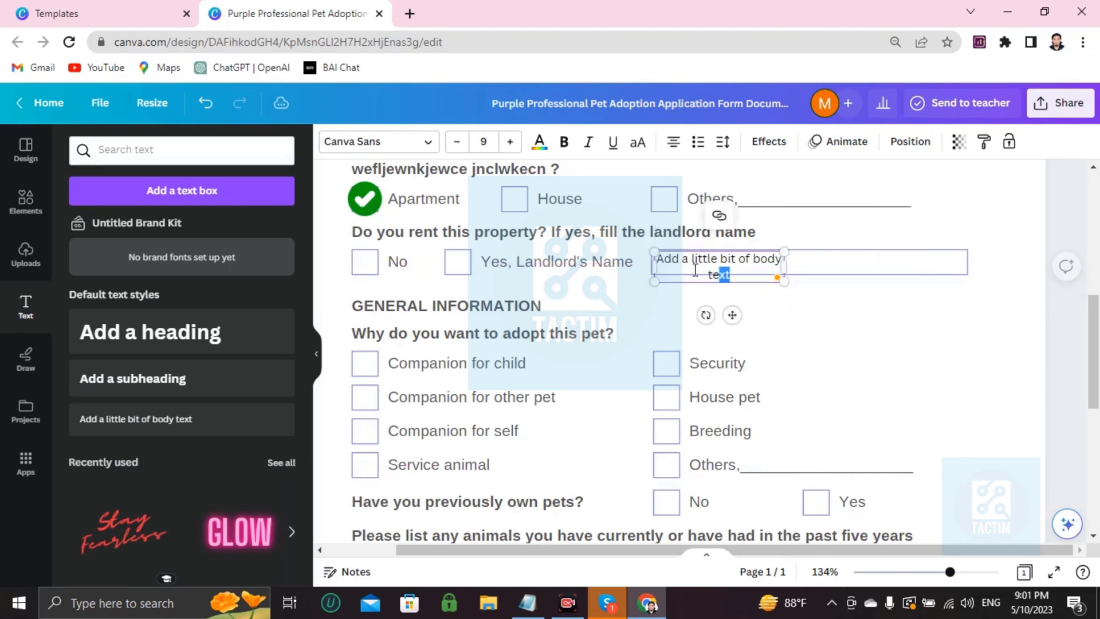
{"action": "double_click", "coordinate": [707, 267]}
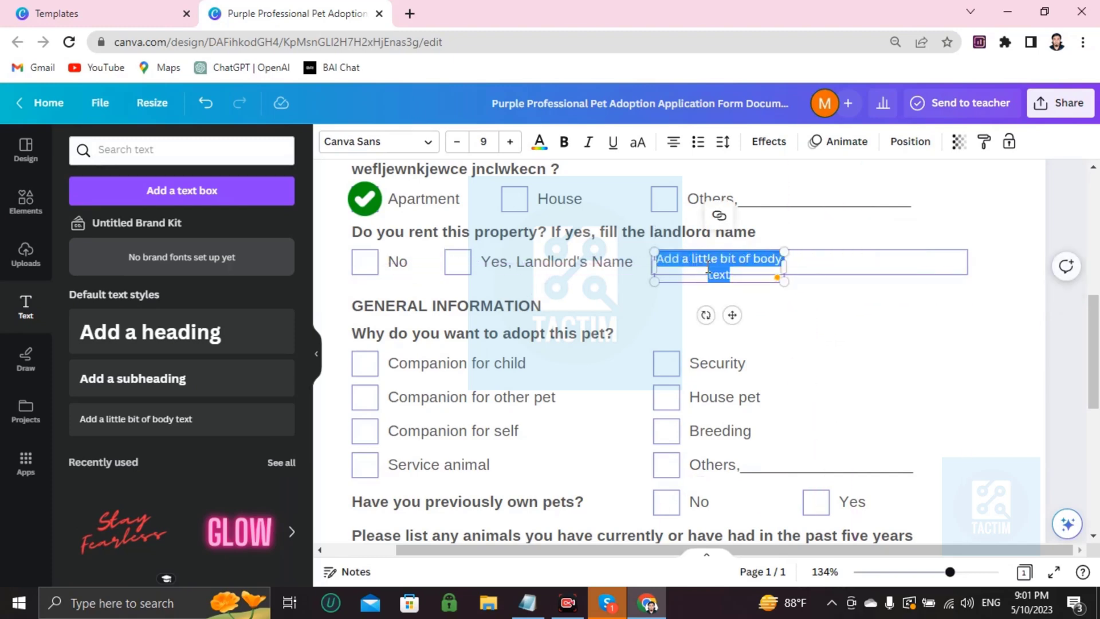
{"action": "key", "text": "BackSpace"}
Step: Type a placeholder landlord name into the field and scroll through the completed form
{"action": "type", "text": "iu32rhuh3eh3fu3"}
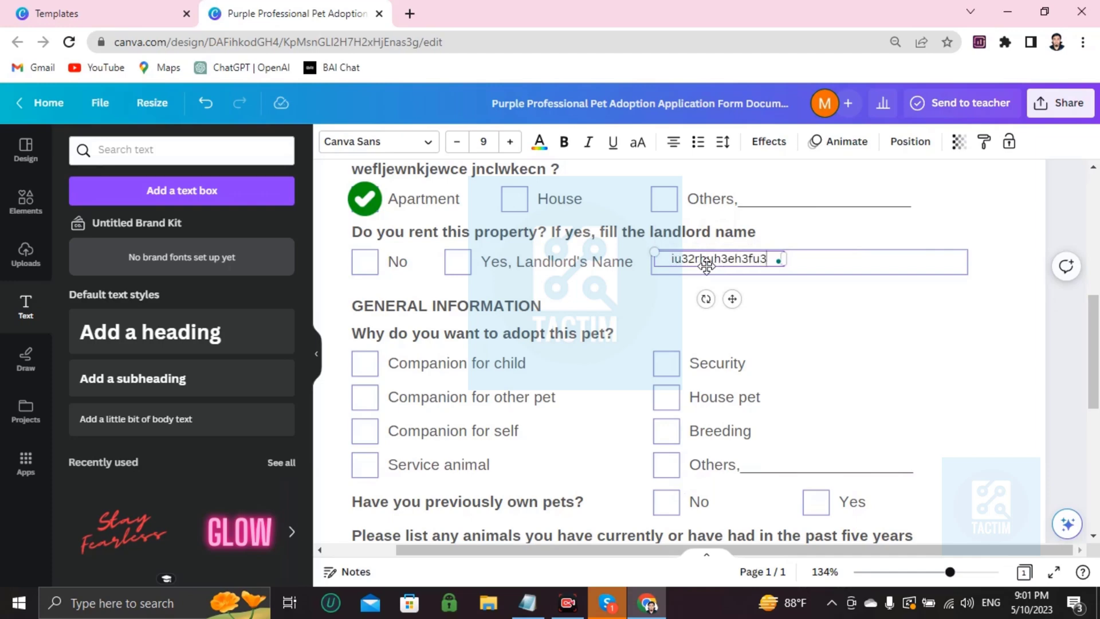
{"action": "scroll", "coordinate": [516, 351], "scroll_direction": "down", "scroll_amount": 1}
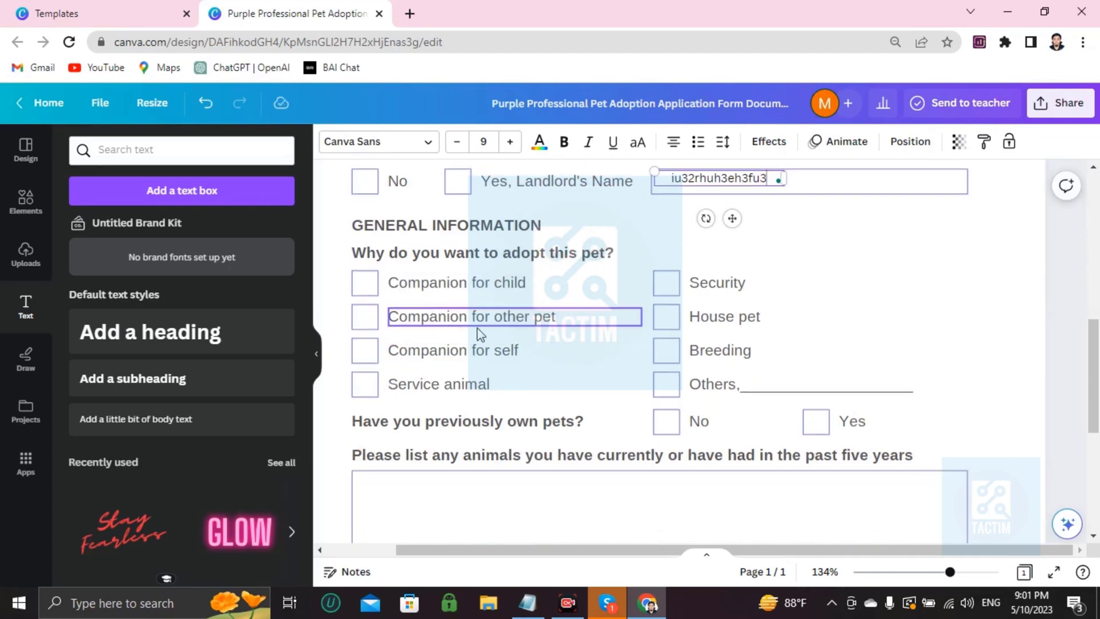
{"action": "scroll", "coordinate": [481, 334], "scroll_direction": "down", "scroll_amount": 4}
{"action": "scroll", "coordinate": [480, 334], "scroll_direction": "up", "scroll_amount": 2}
{"action": "scroll", "coordinate": [480, 334], "scroll_direction": "up", "scroll_amount": 3}
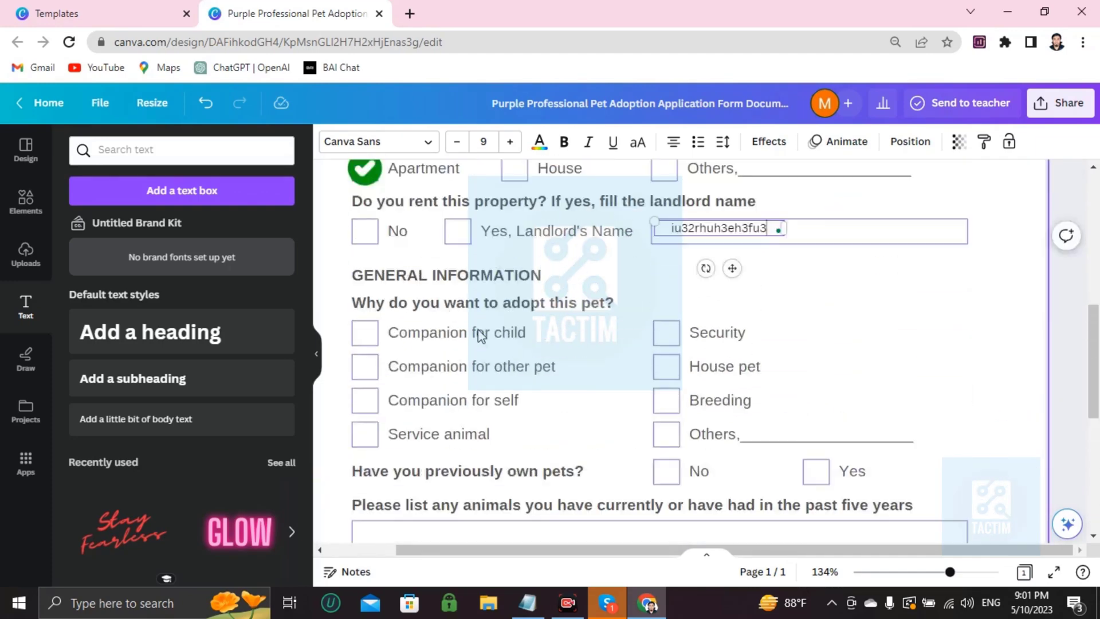
{"action": "scroll", "coordinate": [480, 336], "scroll_direction": "up", "scroll_amount": 1}
{"action": "scroll", "coordinate": [480, 336], "scroll_direction": "down", "scroll_amount": 5}
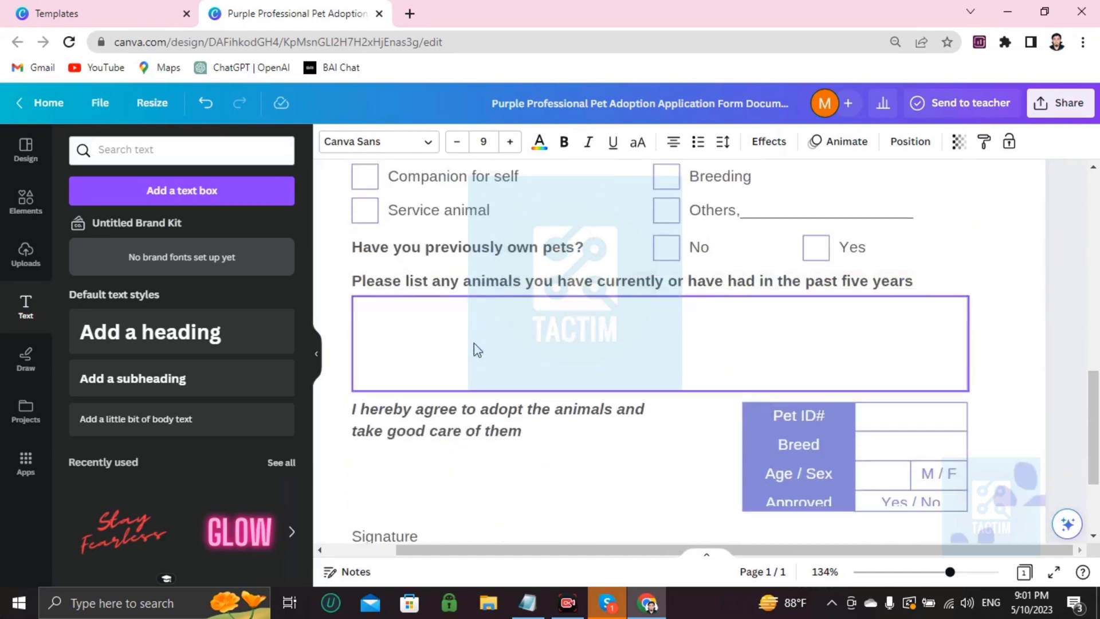
Step: Select the page itself by clicking an empty area so its Background color option appears
{"action": "scroll", "coordinate": [470, 358], "scroll_direction": "up", "scroll_amount": 10}
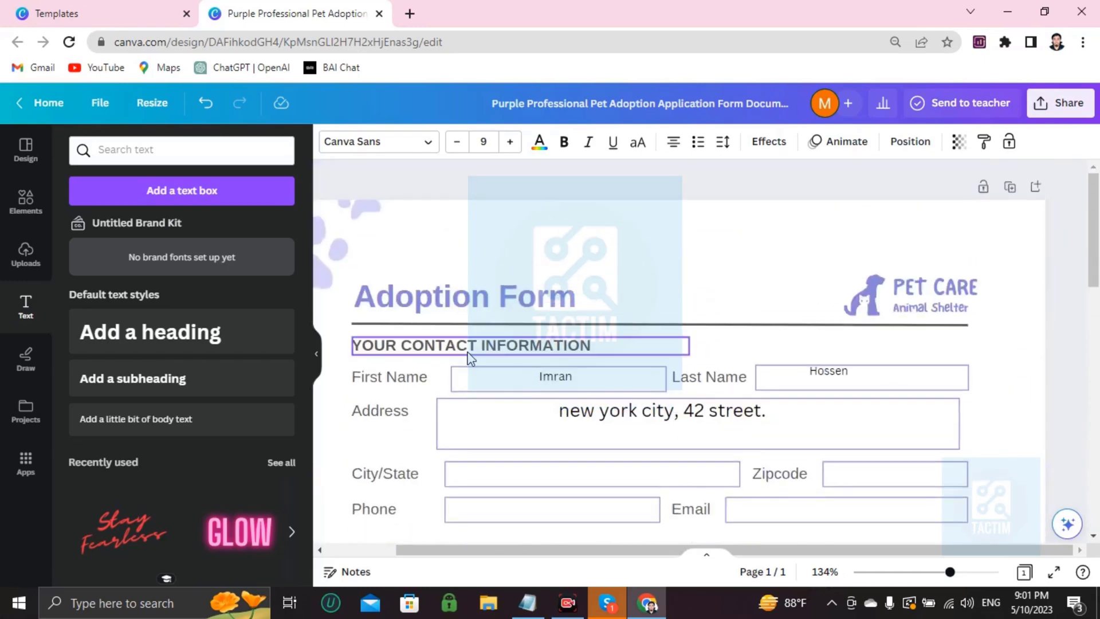
{"action": "scroll", "coordinate": [470, 359], "scroll_direction": "down", "scroll_amount": 5}
{"action": "scroll", "coordinate": [470, 358], "scroll_direction": "up", "scroll_amount": 5}
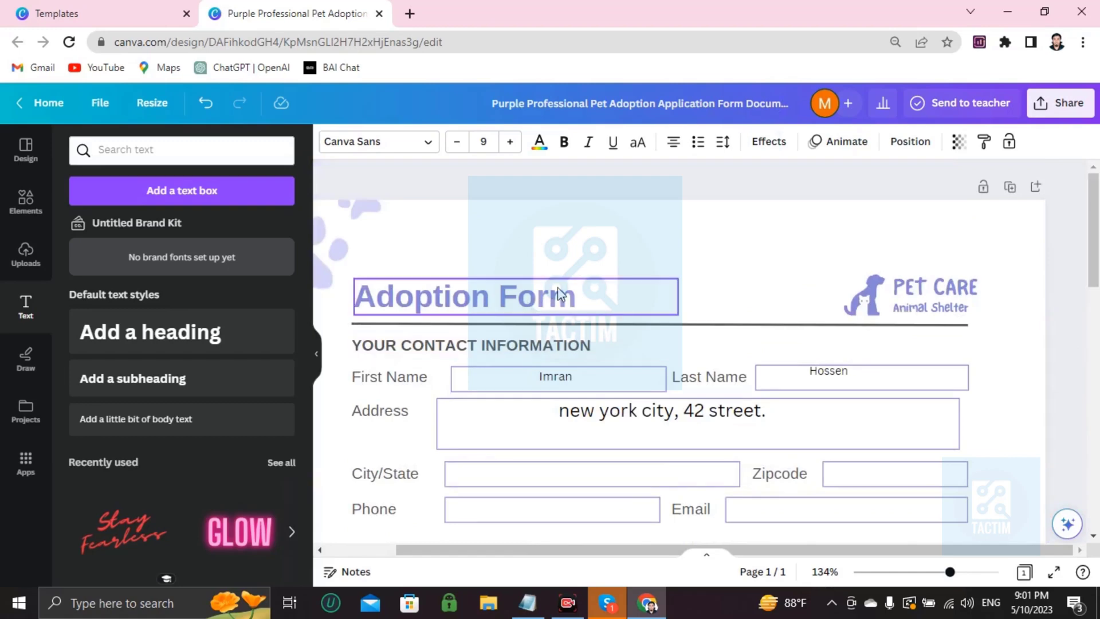
{"action": "scroll", "coordinate": [684, 281], "scroll_direction": "down", "scroll_amount": 3}
{"action": "scroll", "coordinate": [687, 270], "scroll_direction": "down", "scroll_amount": 4}
{"action": "scroll", "coordinate": [686, 264], "scroll_direction": "up", "scroll_amount": 4}
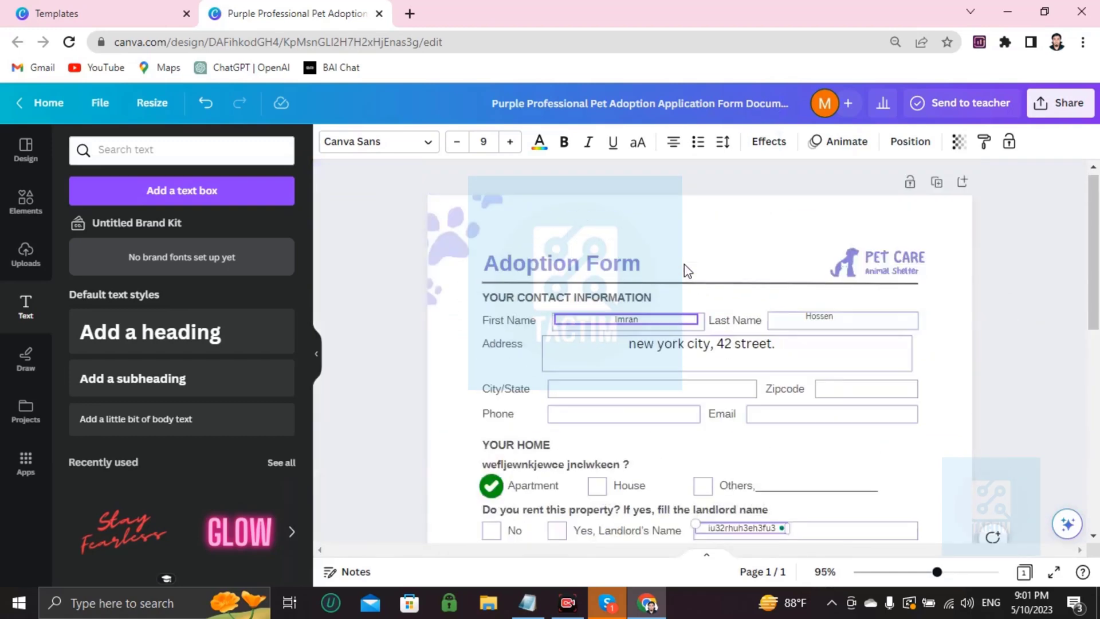
{"action": "left_click", "coordinate": [689, 253]}
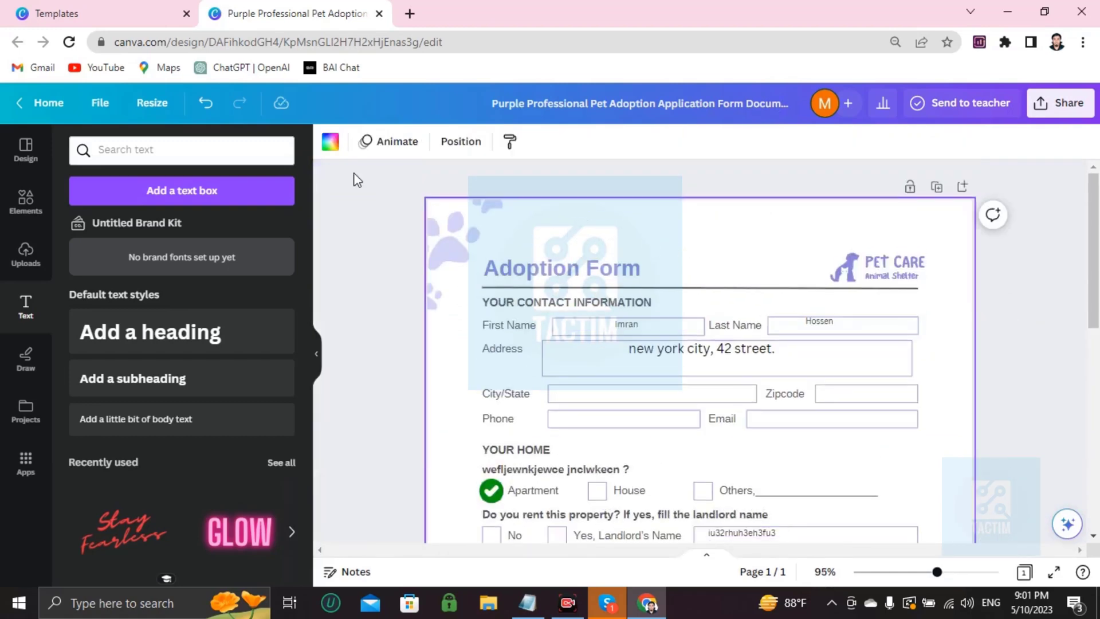
Step: Try dark-blue, silver and blue gradients, then settle on the pastel yellow-pink gradient background
{"action": "left_click", "coordinate": [330, 142]}
{"action": "scroll", "coordinate": [192, 350], "scroll_direction": "down", "scroll_amount": 3}
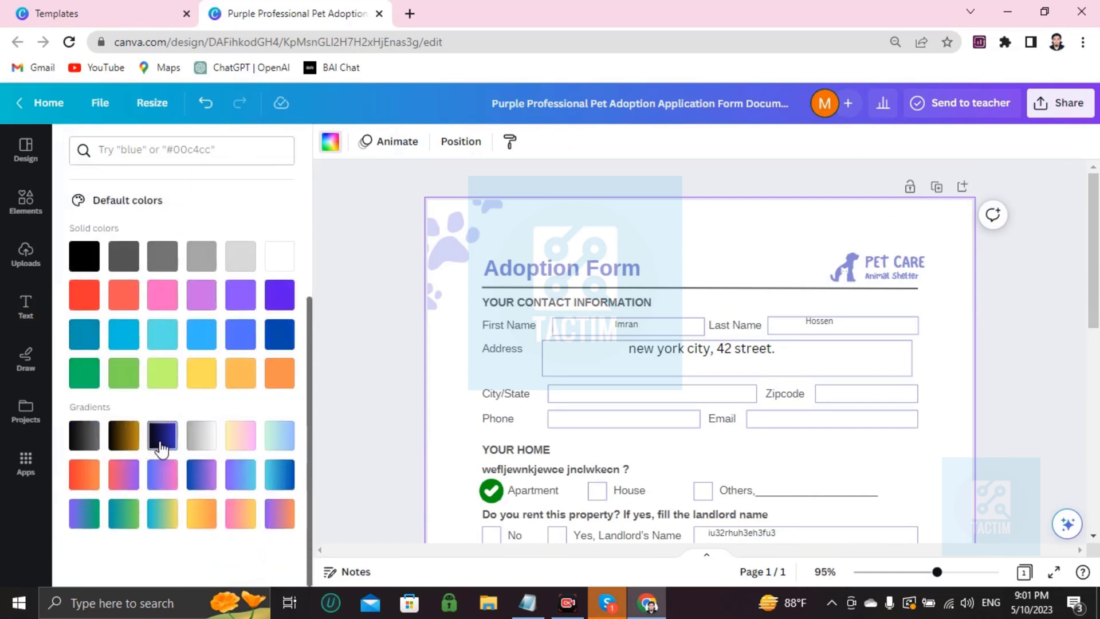
{"action": "left_click", "coordinate": [163, 435]}
{"action": "left_click", "coordinate": [204, 447]}
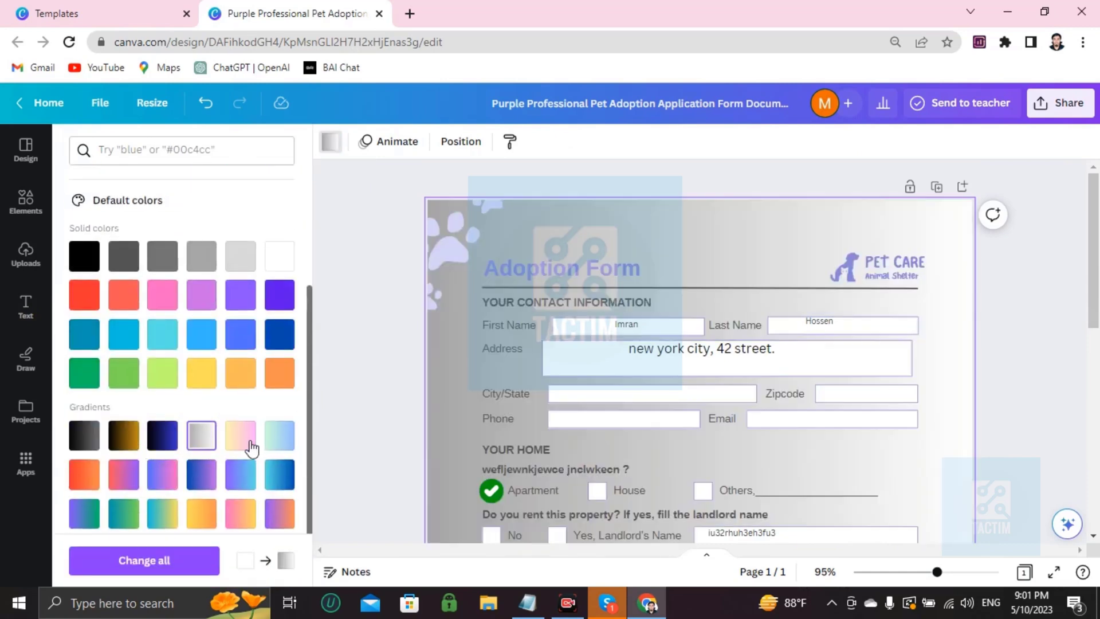
{"action": "left_click", "coordinate": [249, 450]}
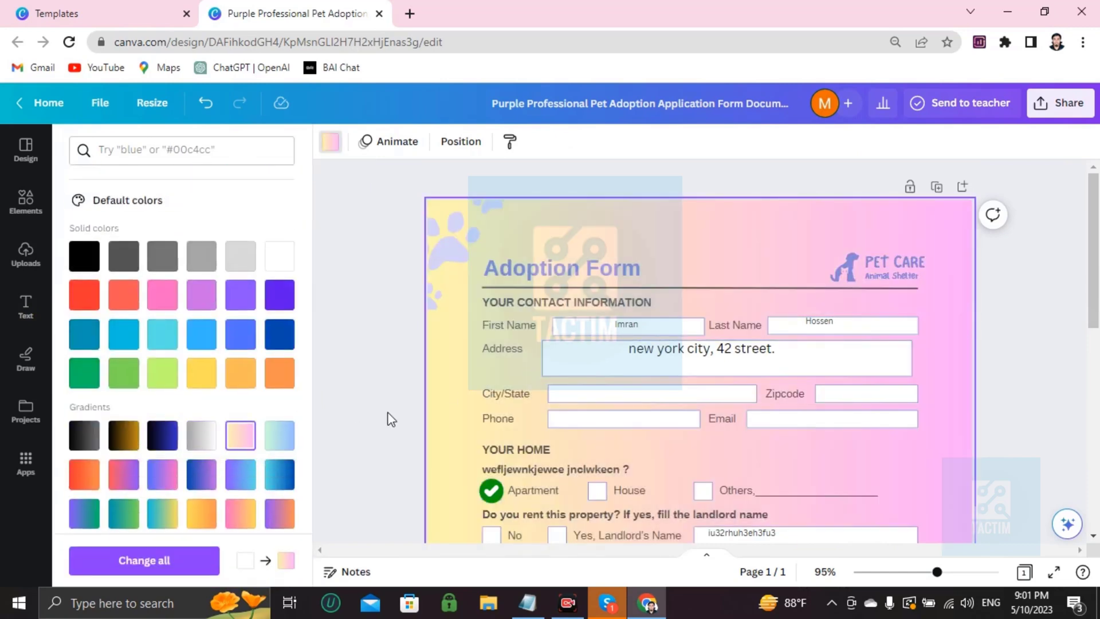
{"action": "left_click", "coordinate": [280, 477]}
{"action": "scroll", "coordinate": [847, 319], "scroll_direction": "down", "scroll_amount": 5}
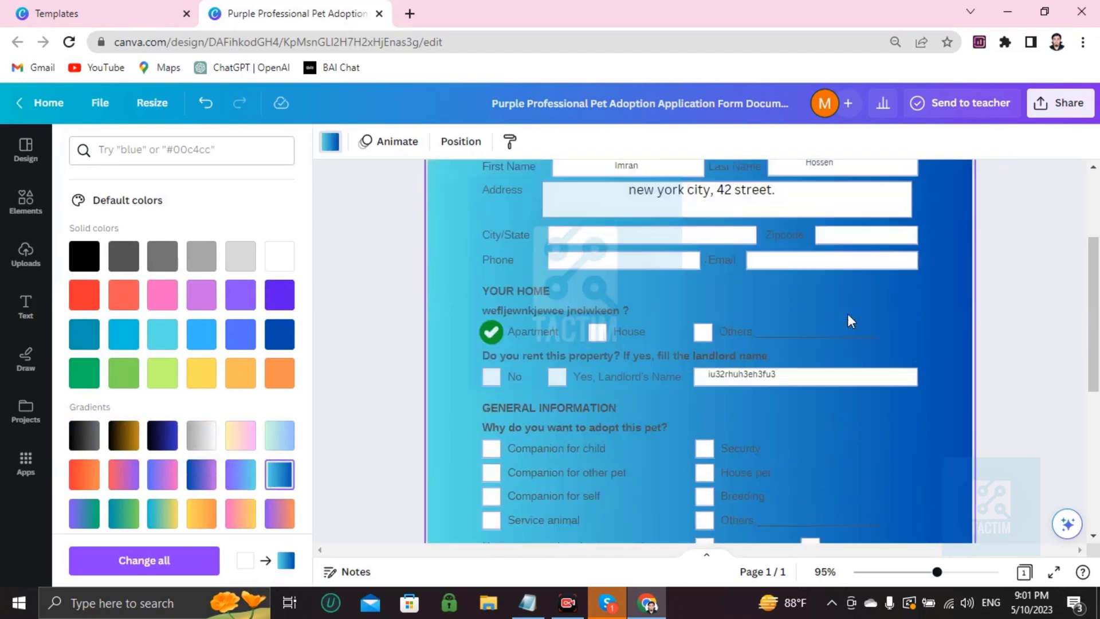
{"action": "scroll", "coordinate": [848, 319], "scroll_direction": "up", "scroll_amount": 5}
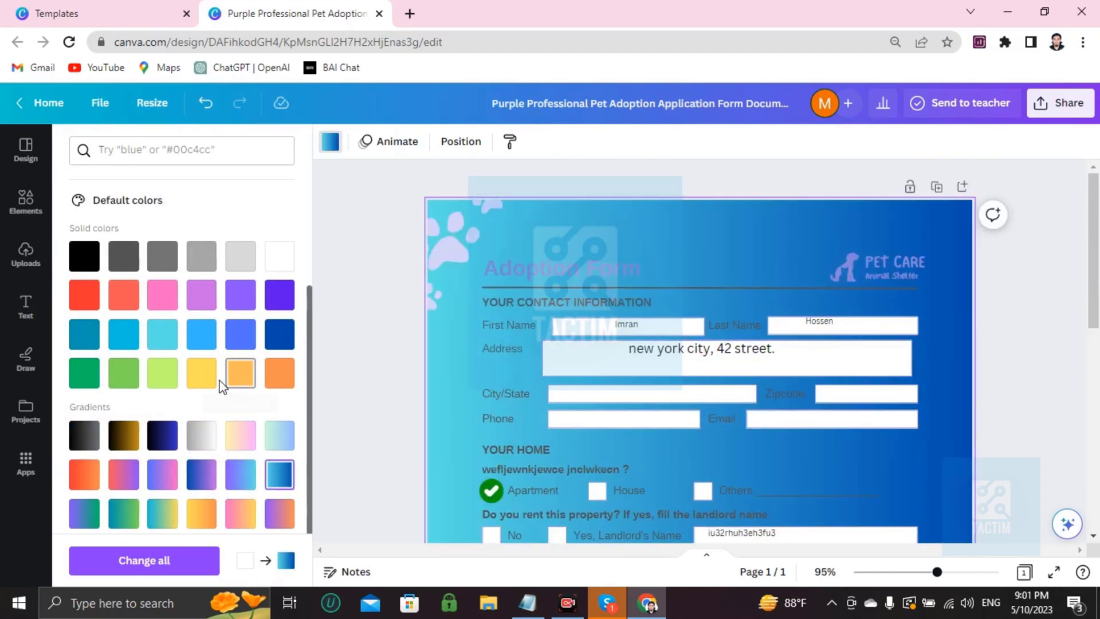
{"action": "left_click", "coordinate": [240, 436]}
{"action": "scroll", "coordinate": [717, 348], "scroll_direction": "down", "scroll_amount": 5}
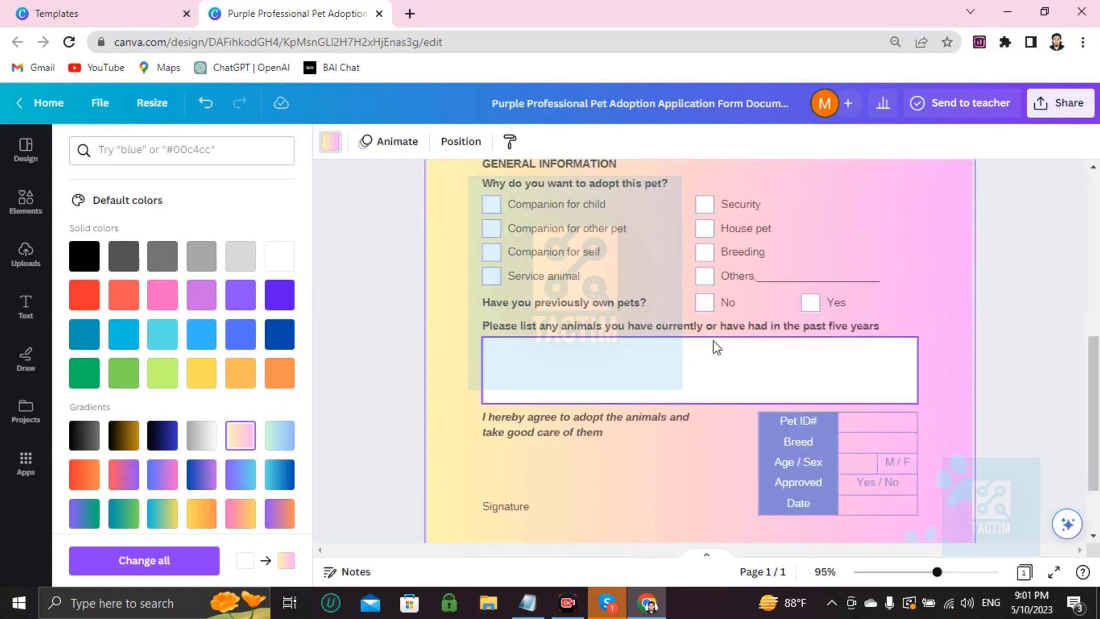
{"action": "scroll", "coordinate": [716, 348], "scroll_direction": "up", "scroll_amount": 5}
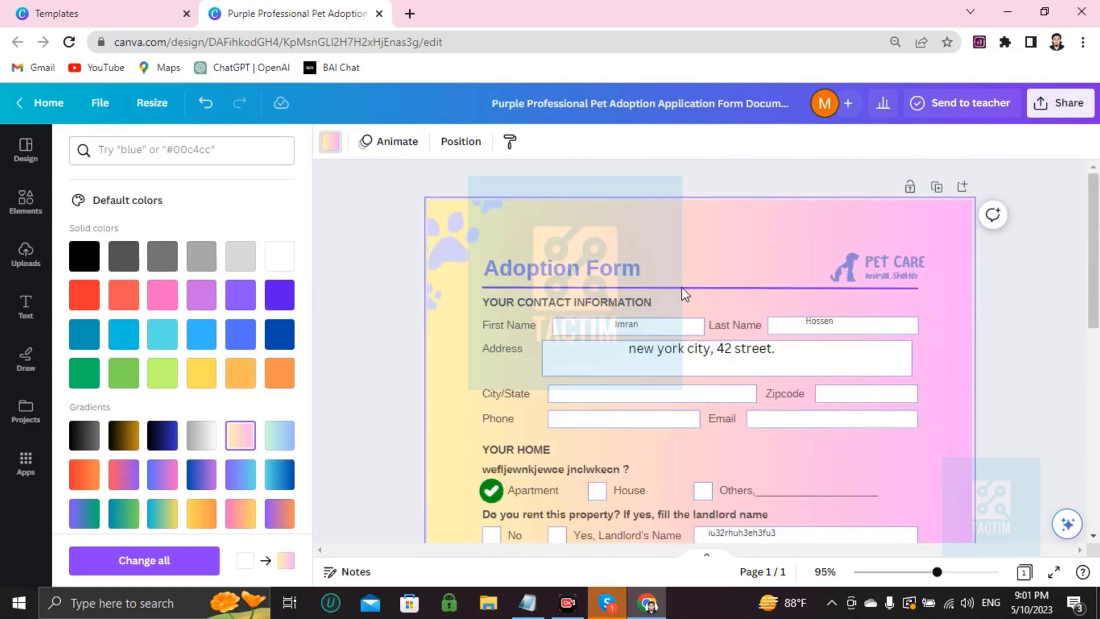
Step: Download the adoption form from Share > Download as a 1,414 × 2,000 px PNG file
{"action": "left_click", "coordinate": [1067, 104]}
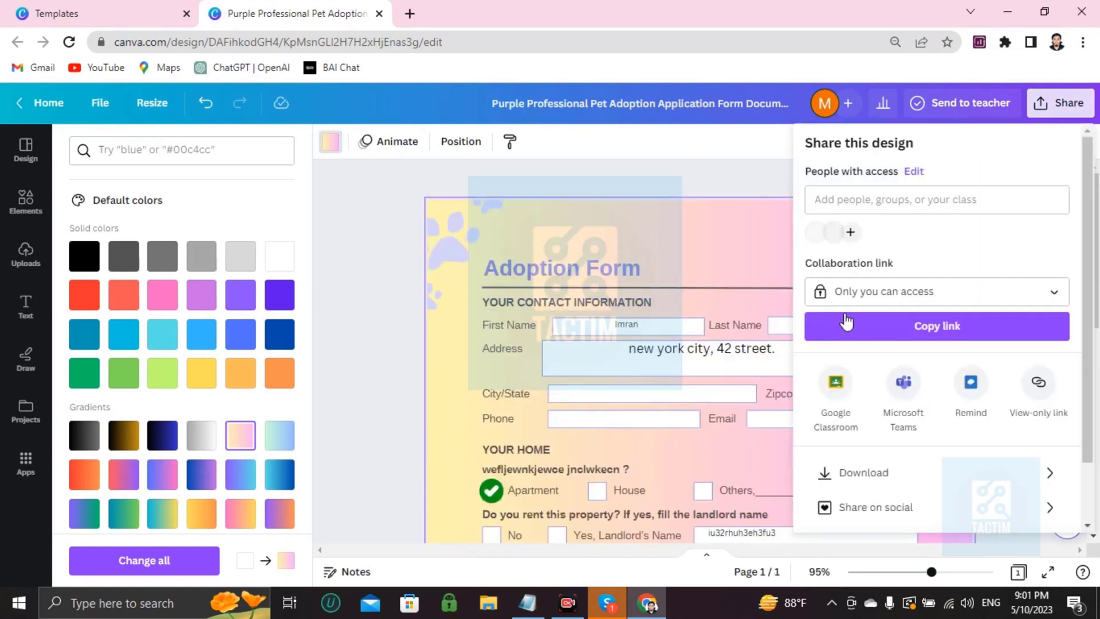
{"action": "scroll", "coordinate": [882, 406], "scroll_direction": "down", "scroll_amount": 2}
{"action": "left_click", "coordinate": [881, 408]}
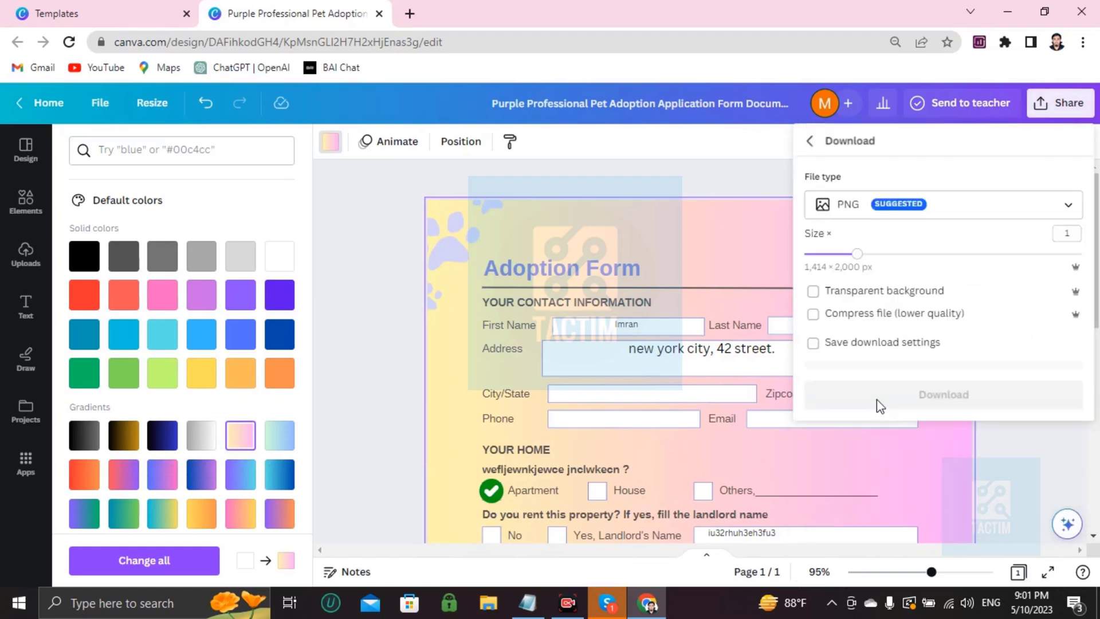
{"action": "left_click", "coordinate": [867, 207]}
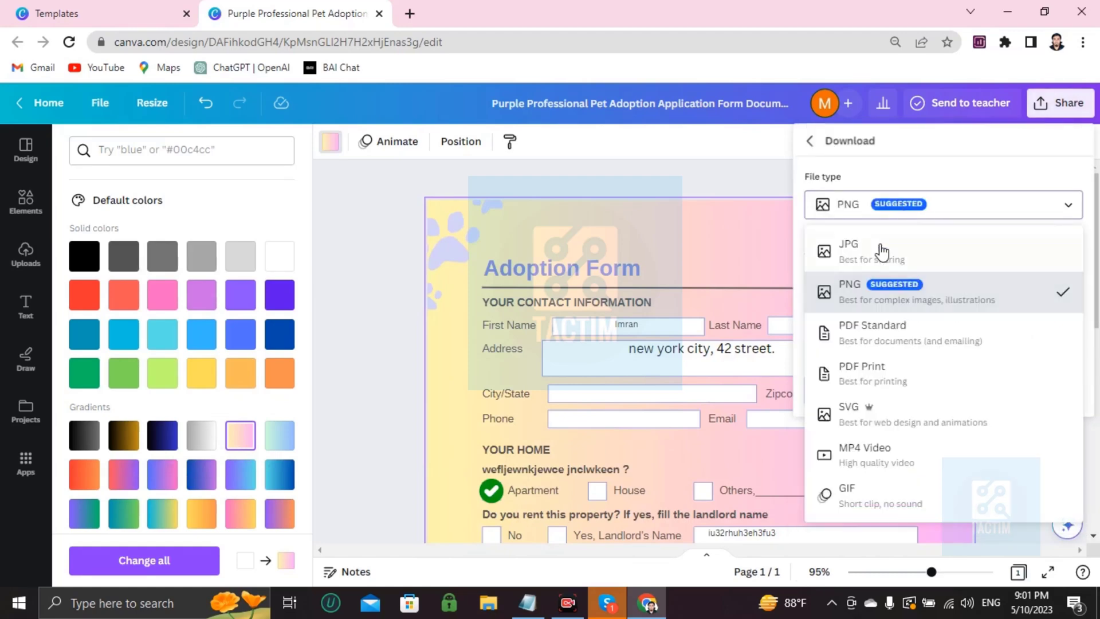
{"action": "left_click", "coordinate": [874, 295]}
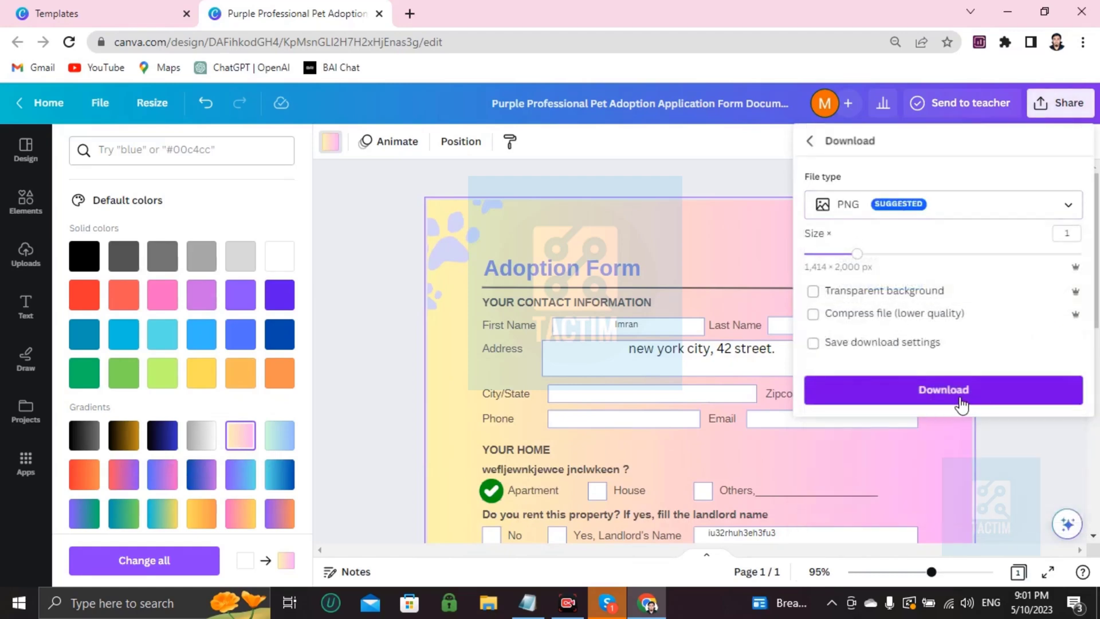
{"action": "left_click", "coordinate": [669, 180]}
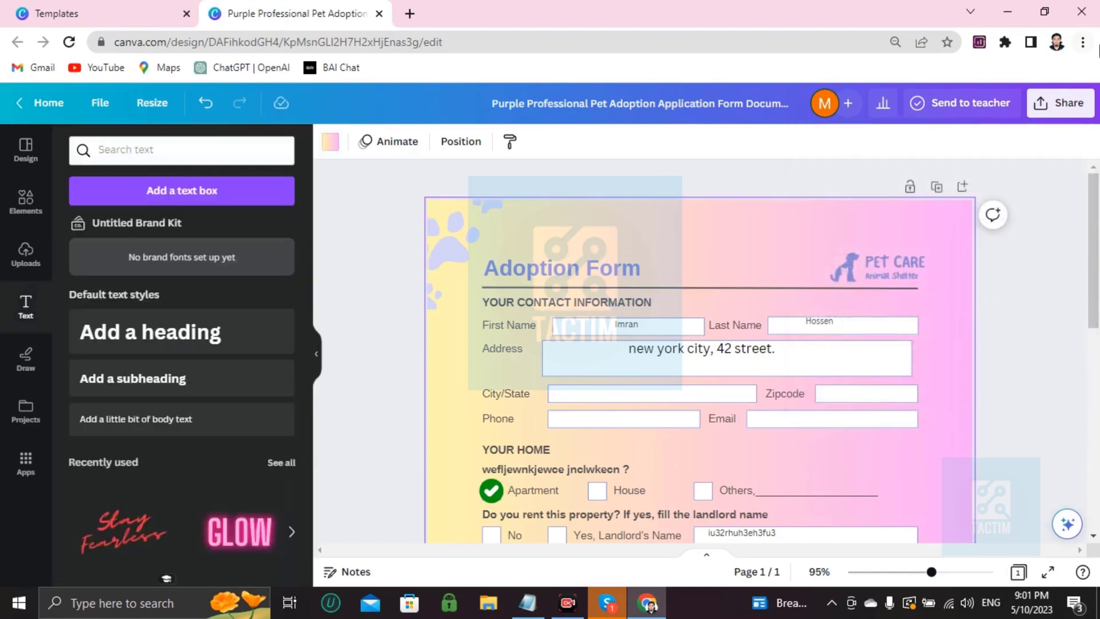
Step: Set the collaboration link to 'Anyone with the link' in the sharing options
{"action": "left_click", "coordinate": [1060, 104]}
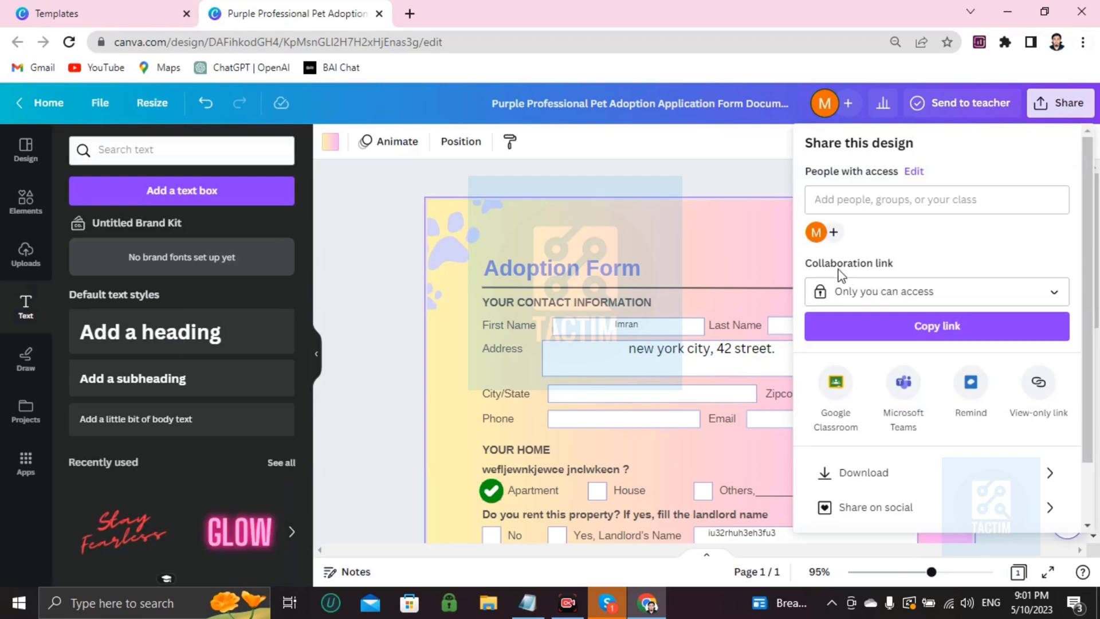
{"action": "left_click", "coordinate": [864, 296]}
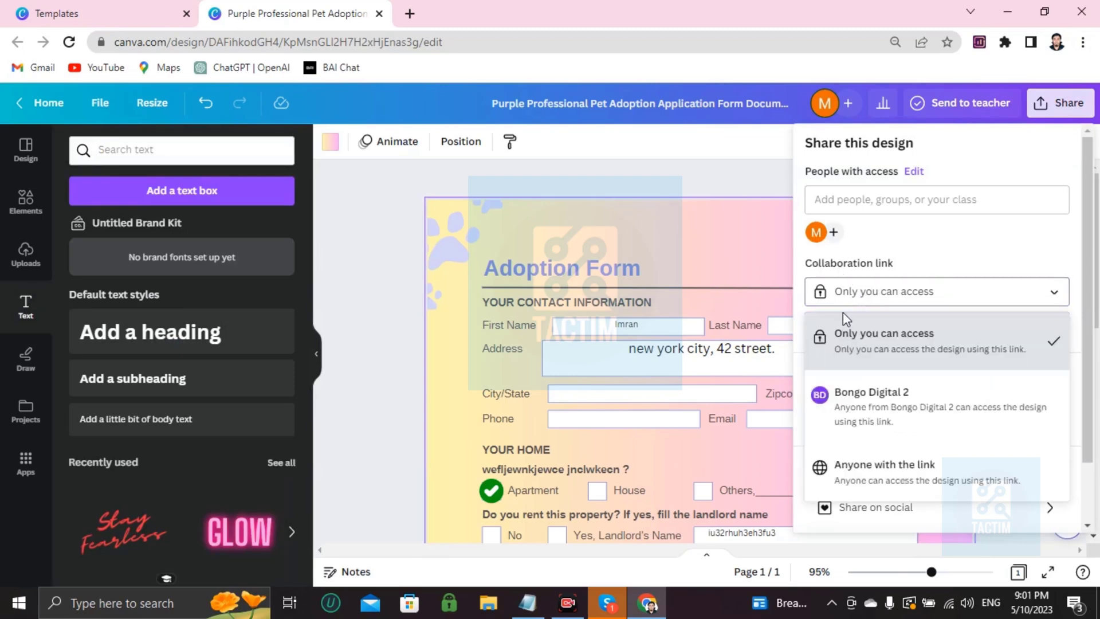
{"action": "left_click", "coordinate": [858, 477]}
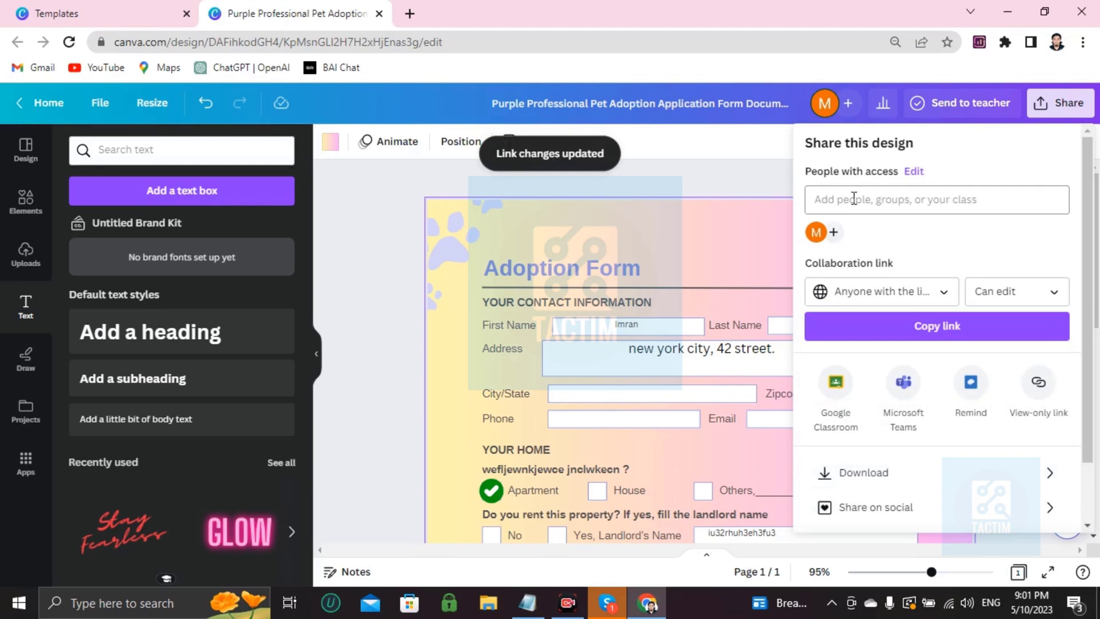
Step: Enter a collaborator's e-mail address under Add people, then close the sharing panel
{"action": "left_click", "coordinate": [832, 200]}
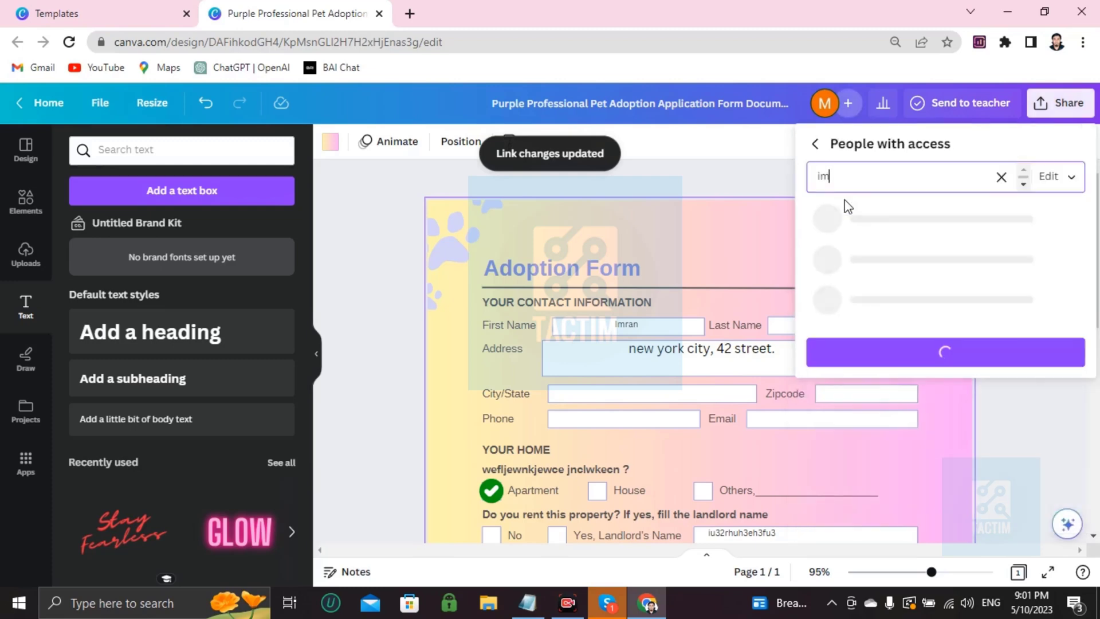
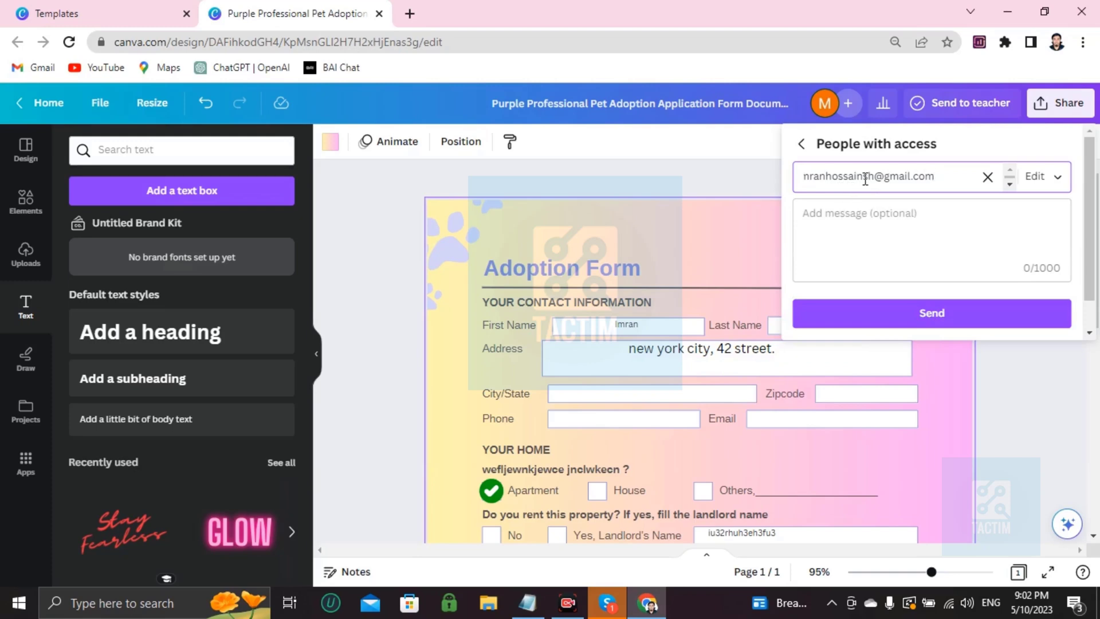
{"action": "left_click", "coordinate": [699, 184]}
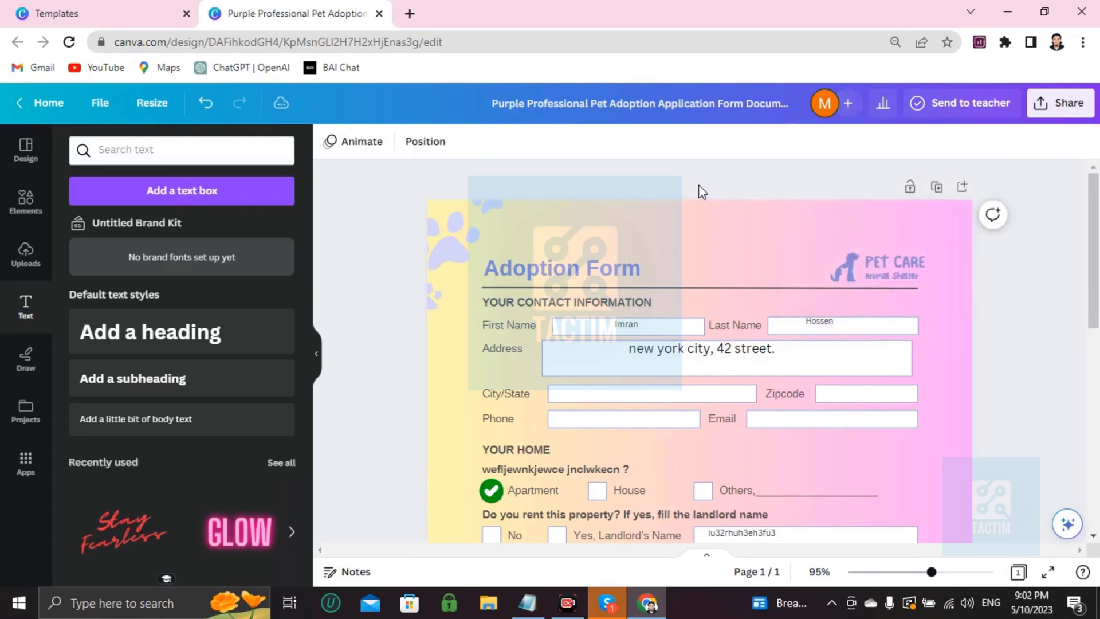
{"action": "scroll", "coordinate": [705, 195], "scroll_direction": "down", "scroll_amount": 5}
{"action": "scroll", "coordinate": [711, 207], "scroll_direction": "up", "scroll_amount": 5}
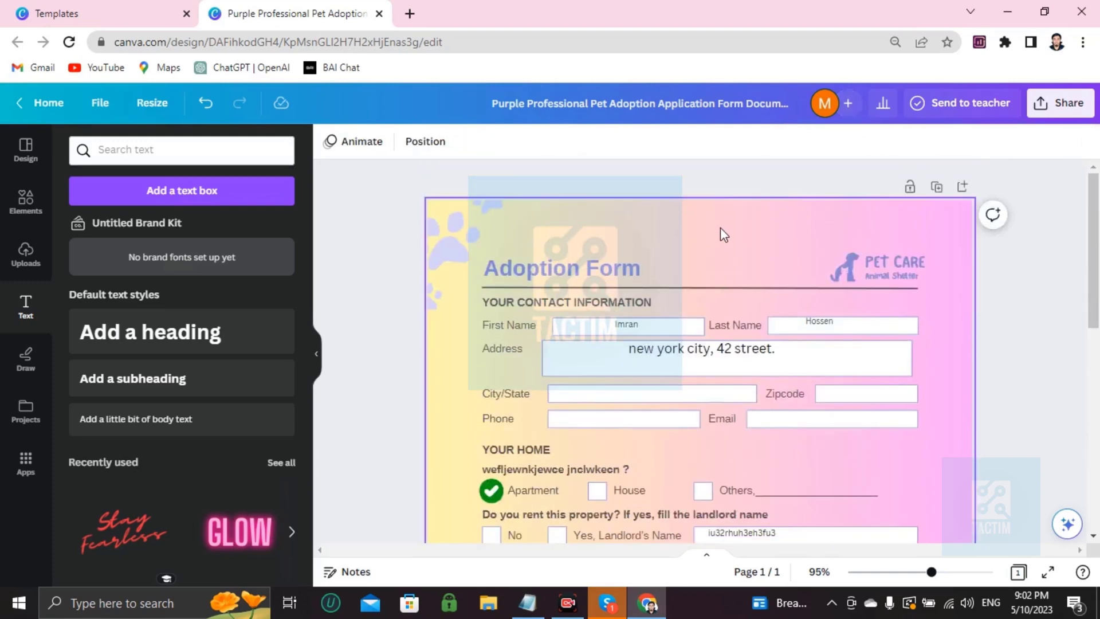
{"action": "scroll", "coordinate": [719, 255], "scroll_direction": "down", "scroll_amount": 6}
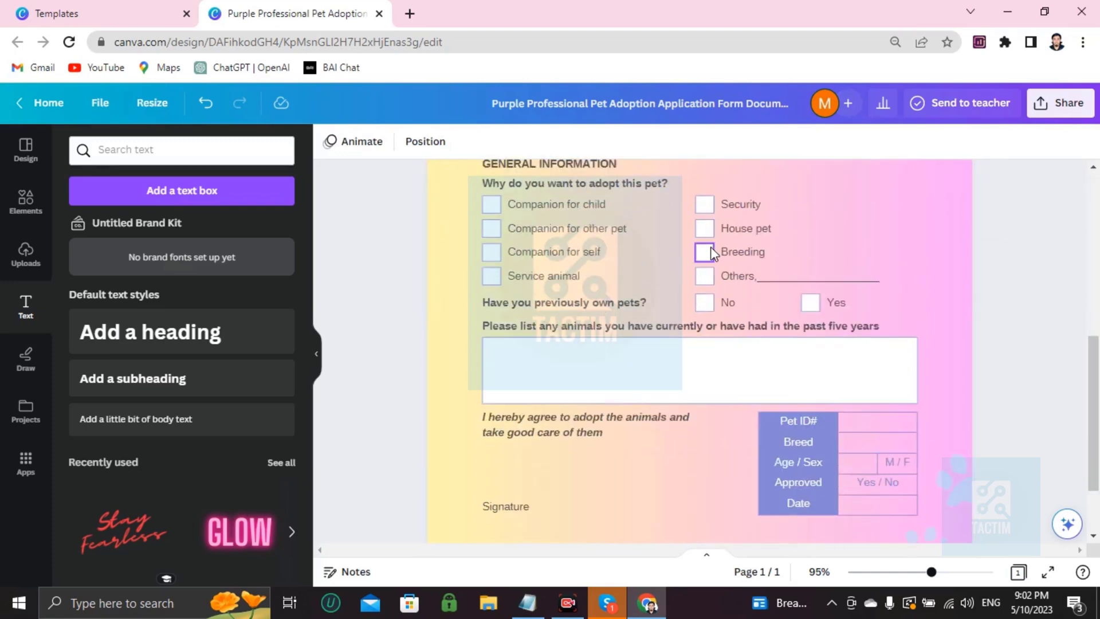
{"action": "scroll", "coordinate": [702, 244], "scroll_direction": "up", "scroll_amount": 6}
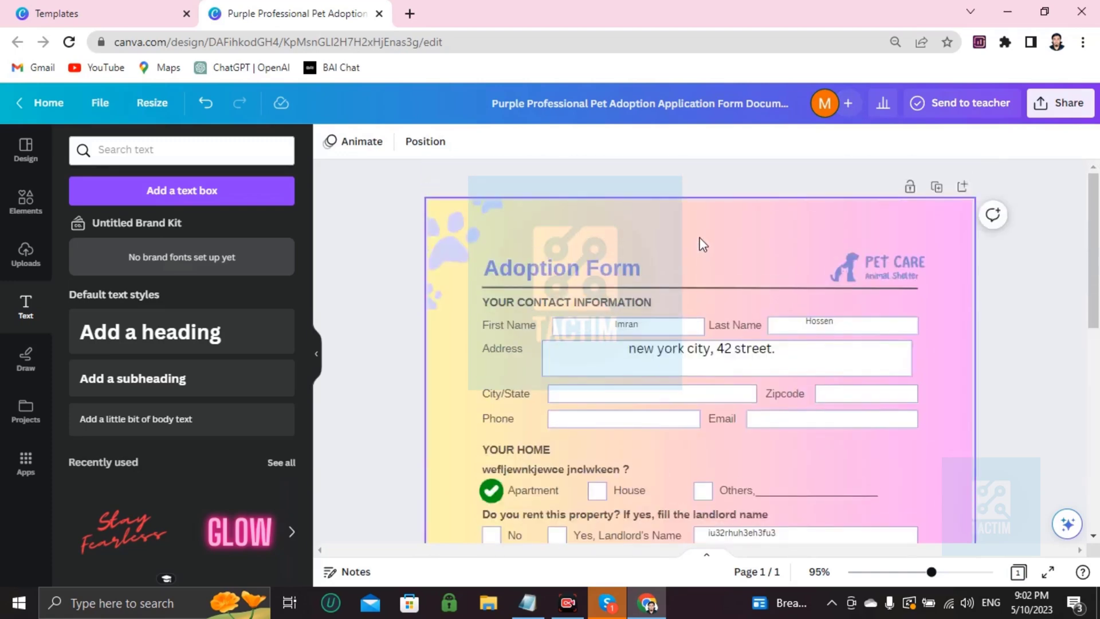